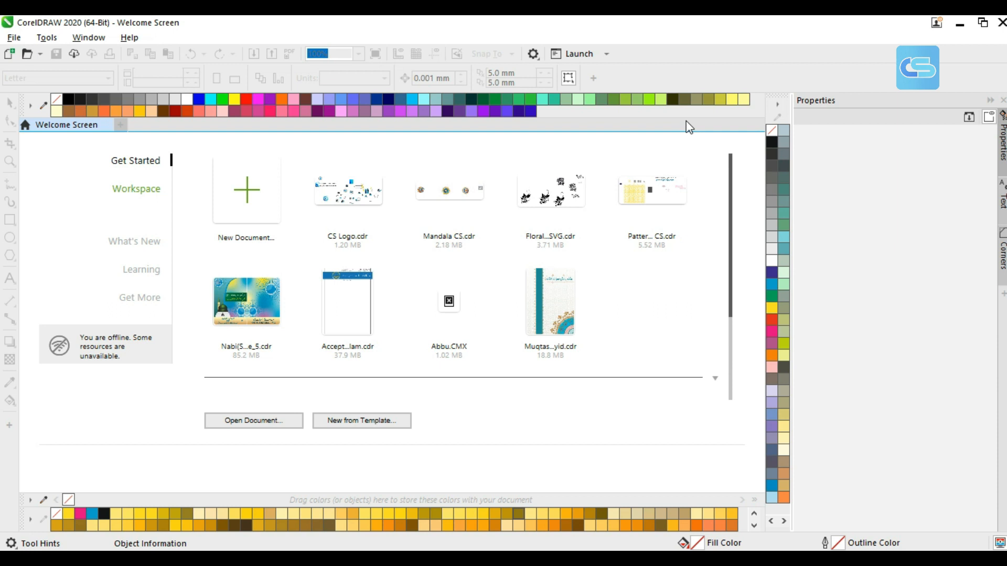
- Create a new one-page A4 portrait document in CMYK mode at 300 dpi
click(243, 195)
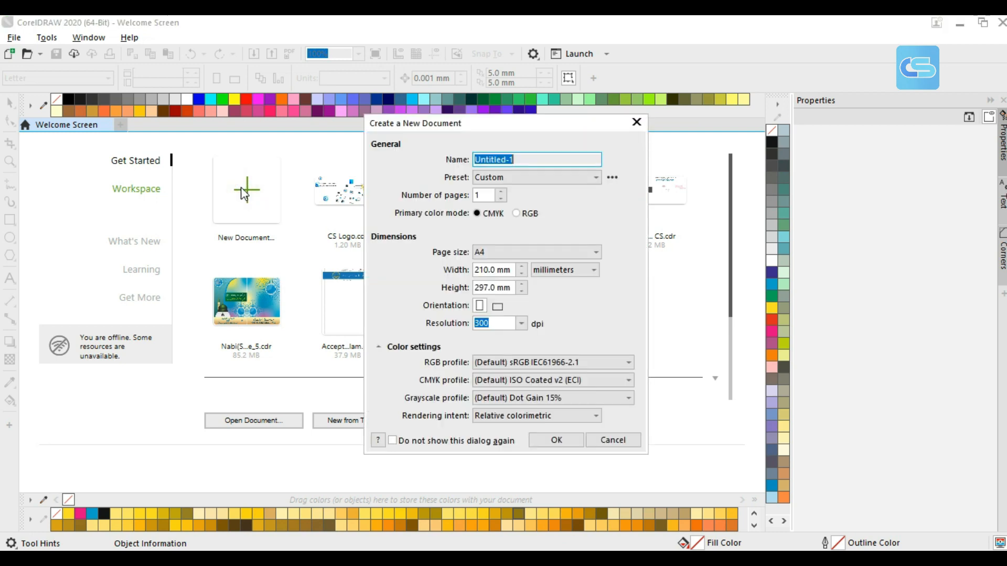
click(556, 441)
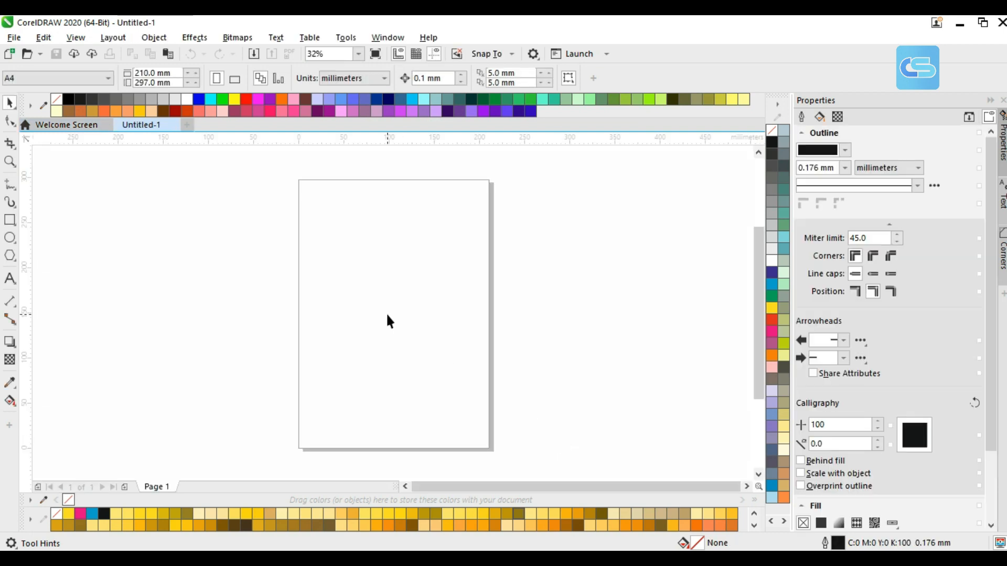
- Draw a circle about 123 mm in diameter and centre it on the page
click(10, 239)
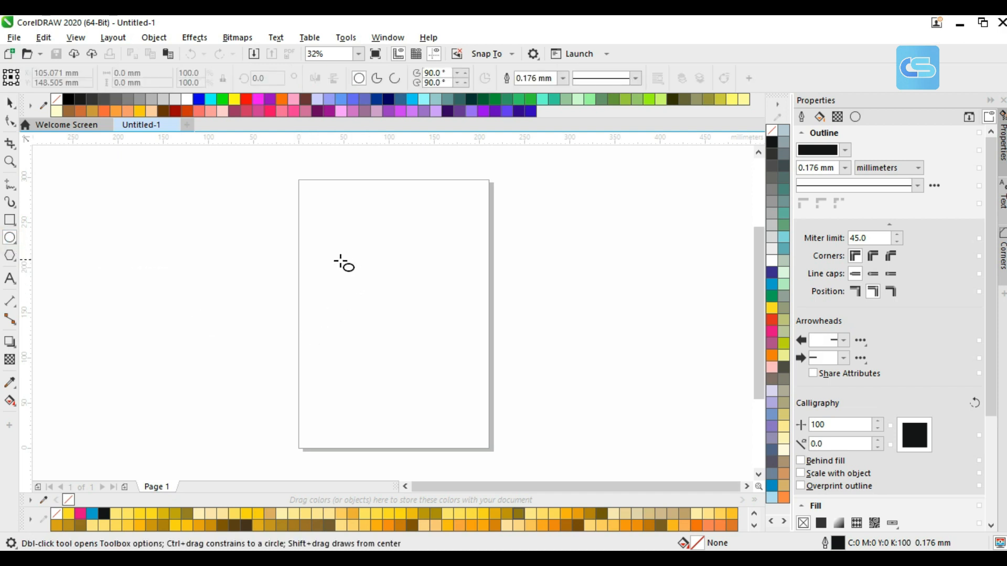
drag(337, 262, 428, 373)
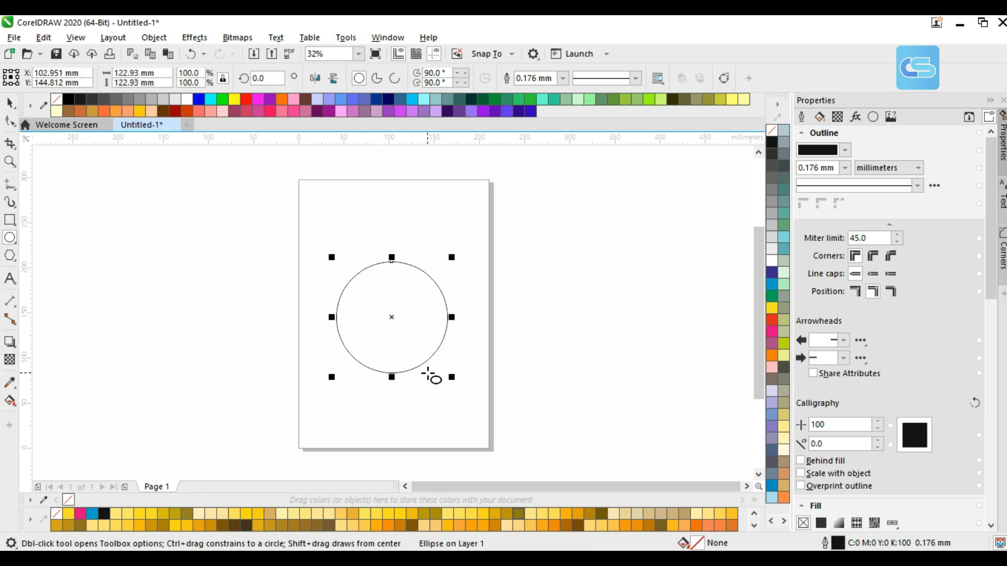
key(p)
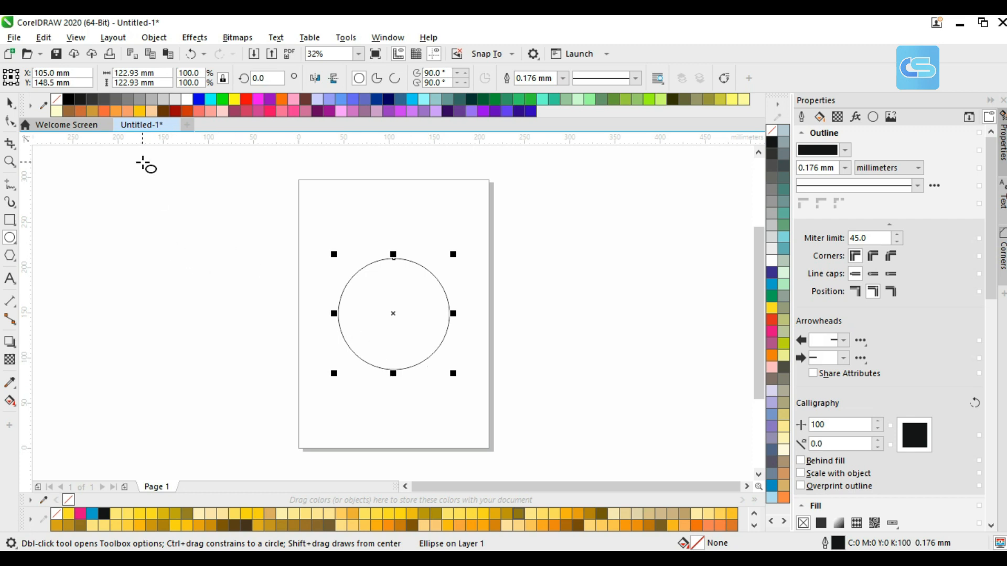
- Set the circle's diameter to 130 mm
click(124, 73)
double_click(123, 73)
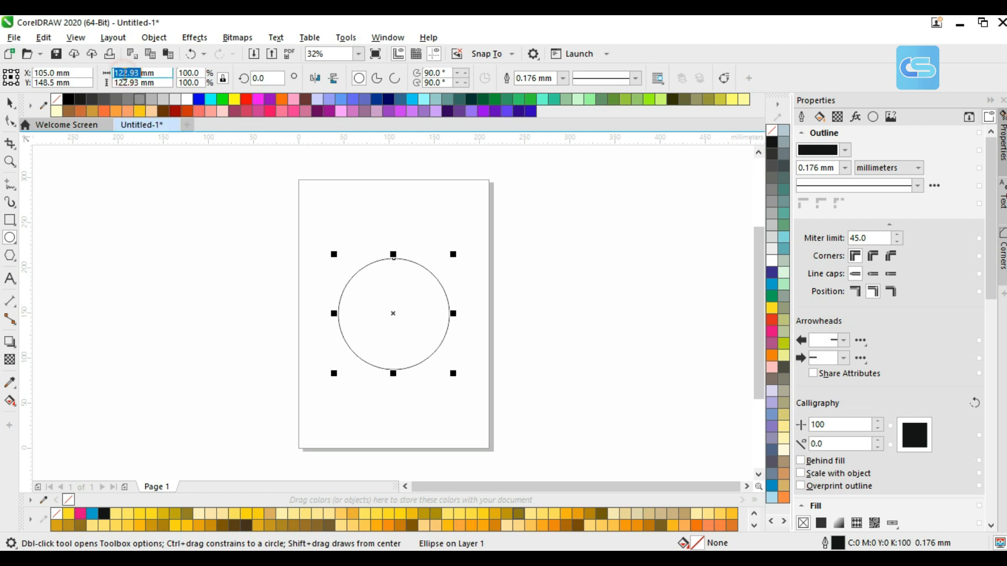
text(130)
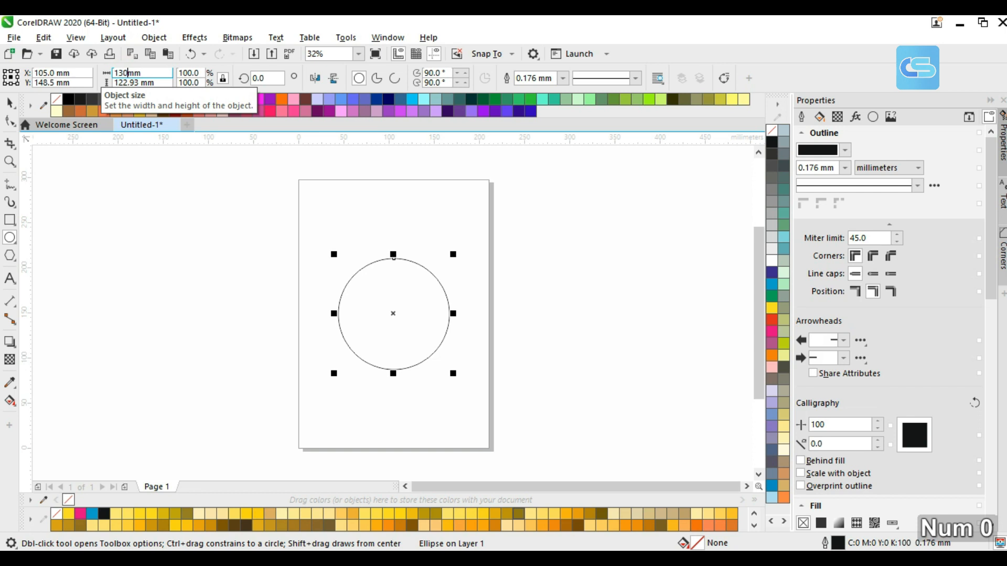
key(Return)
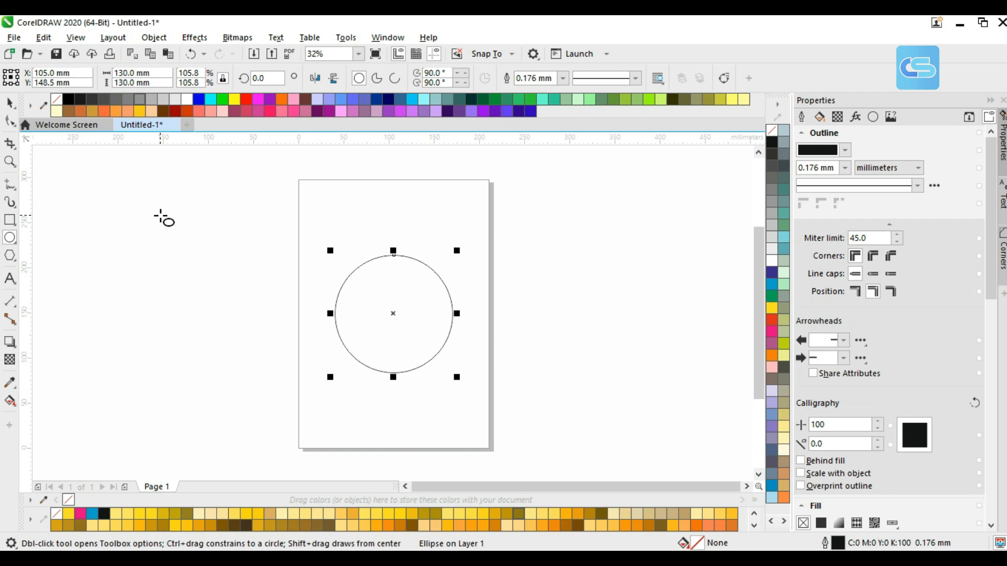
- Paste a copy of the circle in place and set the copy's diameter to 120 mm
key(ctrl)
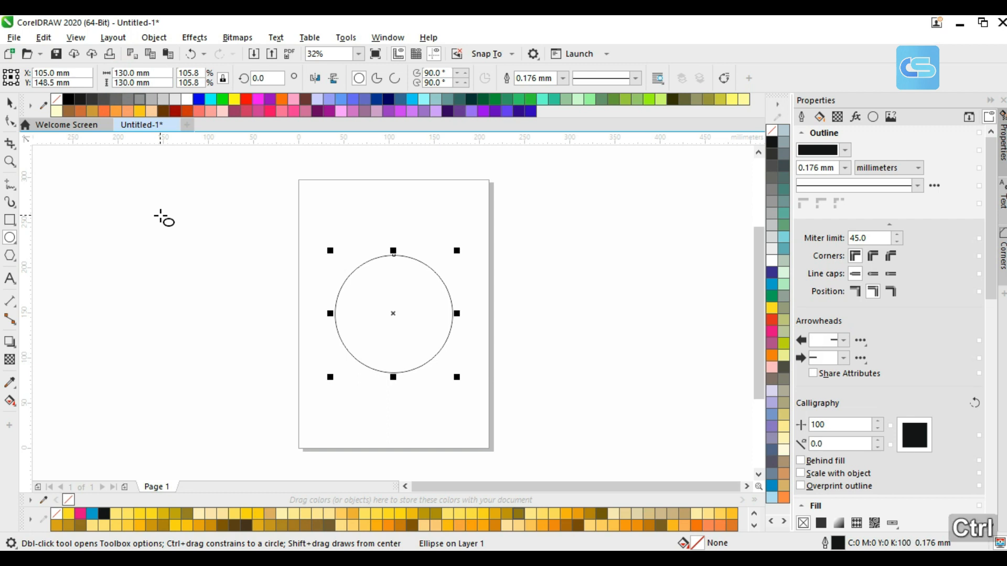
key(ctrl+c)
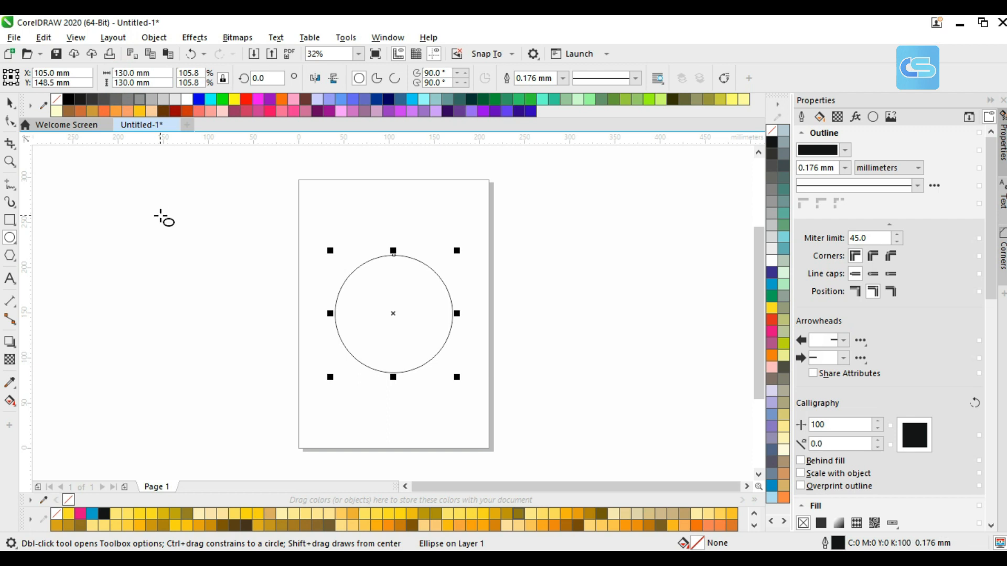
key(ctrl+v)
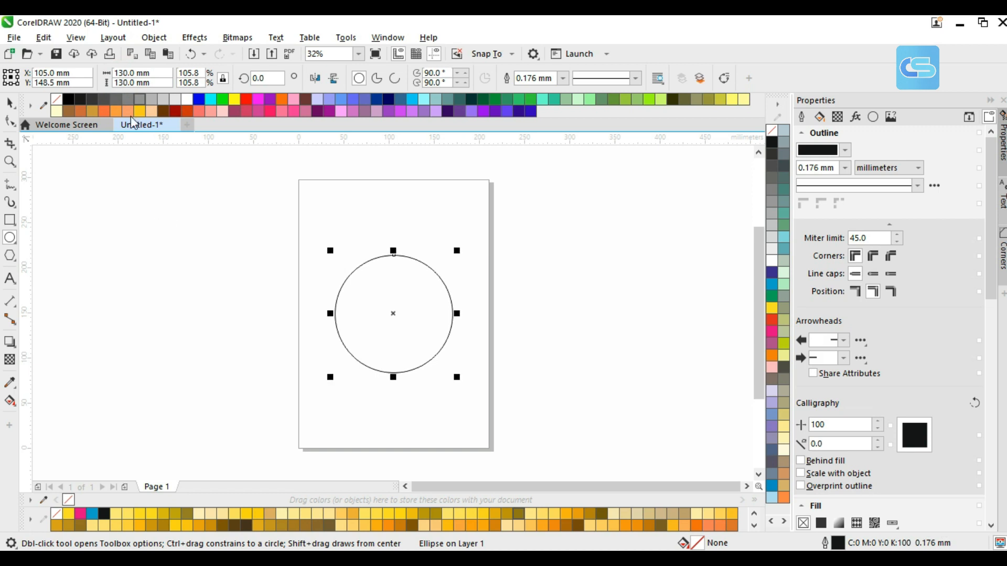
double_click(125, 73)
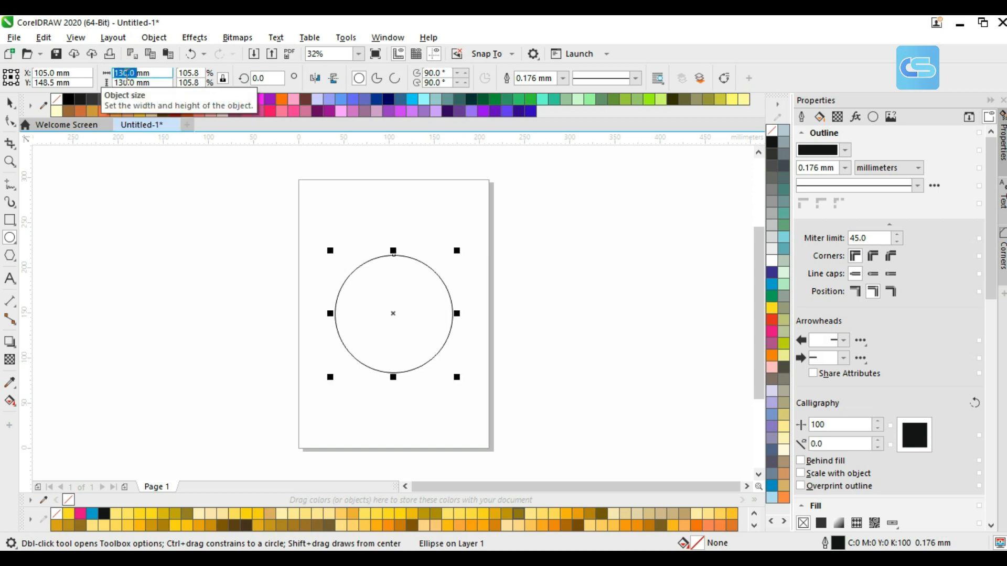
text(120)
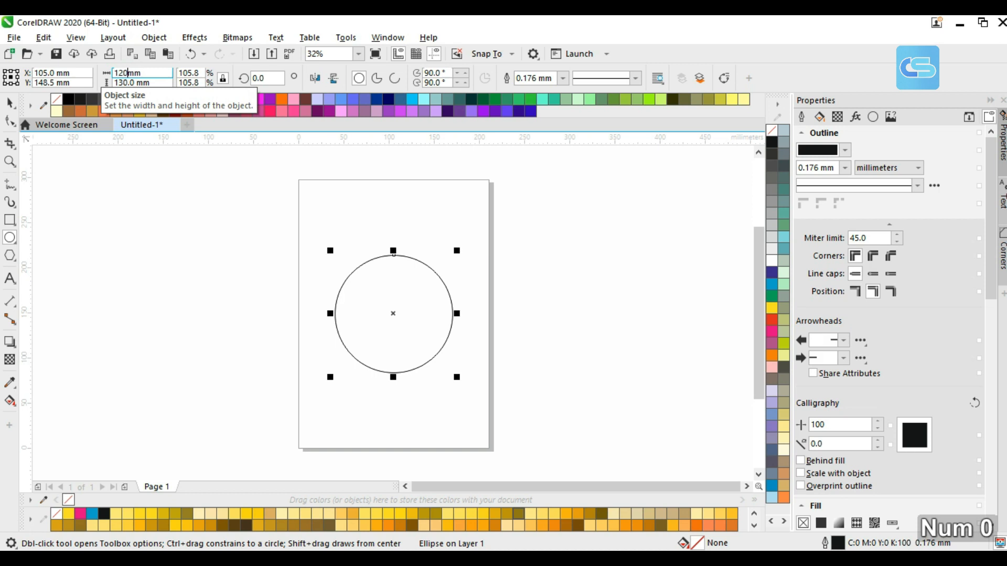
key(Return)
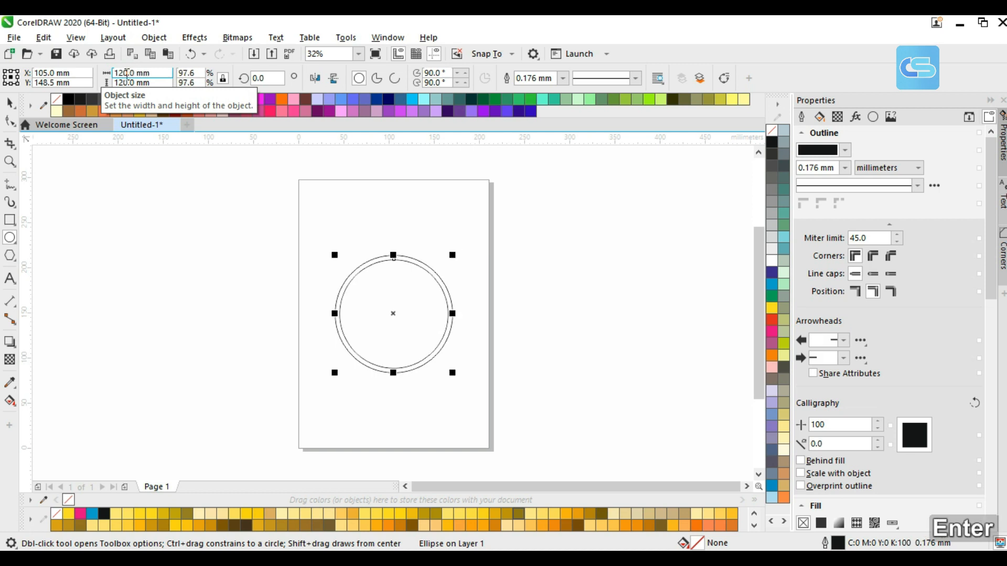
click(10, 102)
click(508, 281)
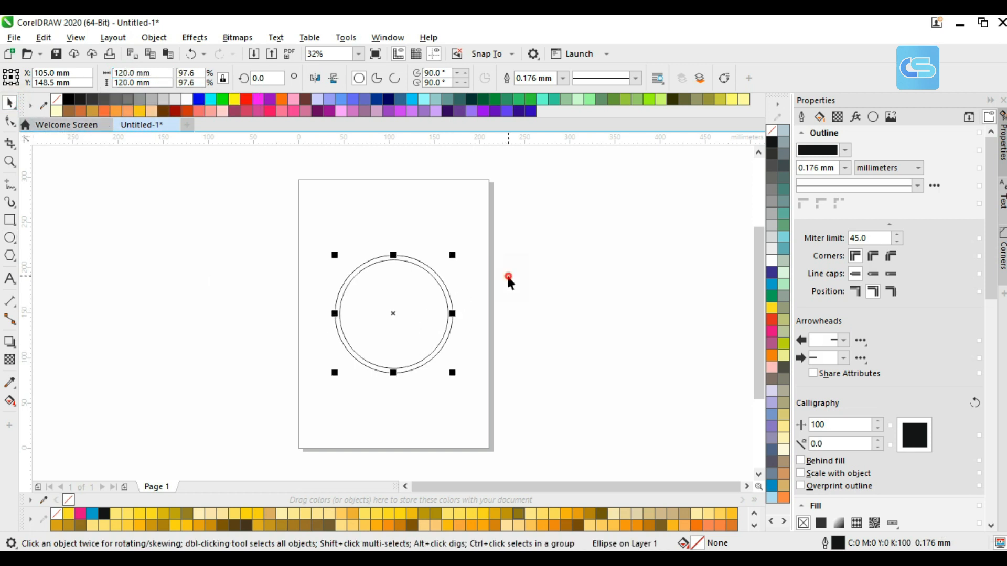
click(436, 298)
drag(436, 298, 540, 271)
key(ctrl+z)
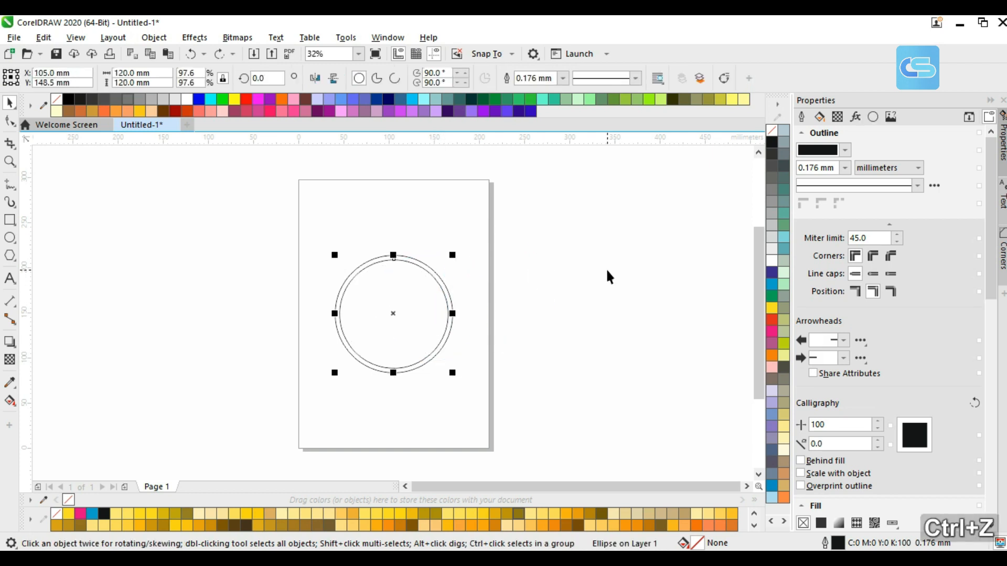
- Select both concentric circles and subtract the front circle from the back one to form a ring
click(524, 298)
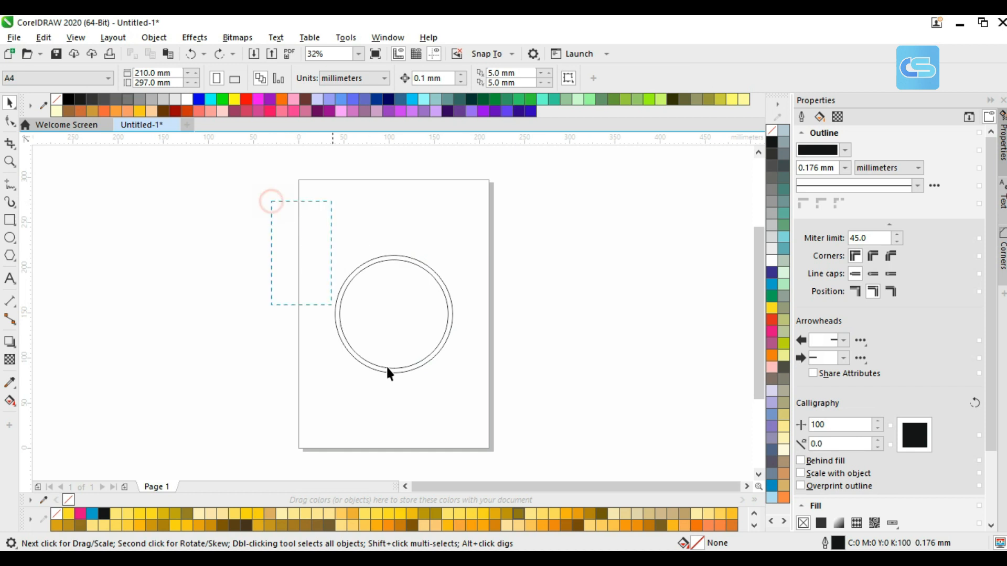
drag(387, 371, 547, 434)
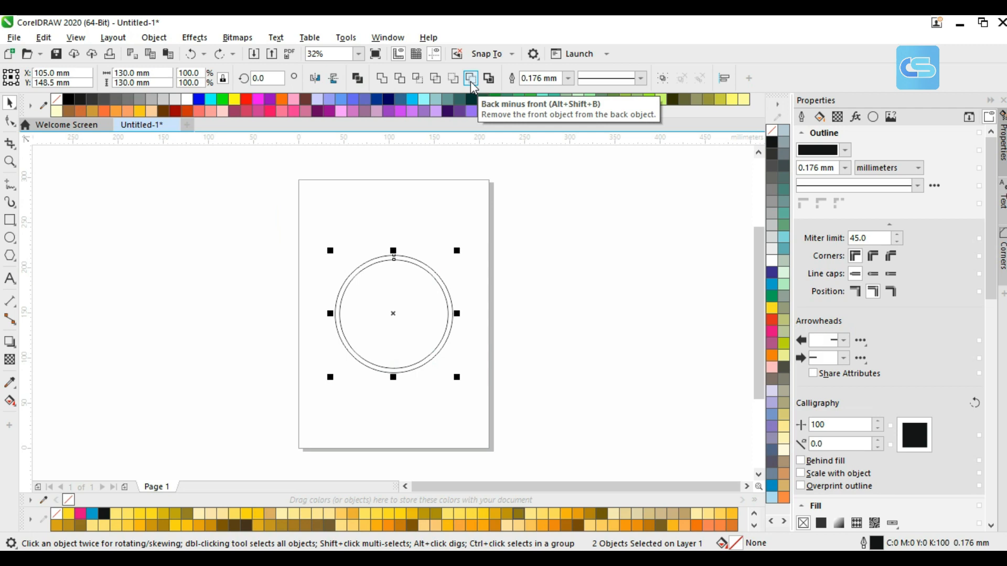
click(471, 79)
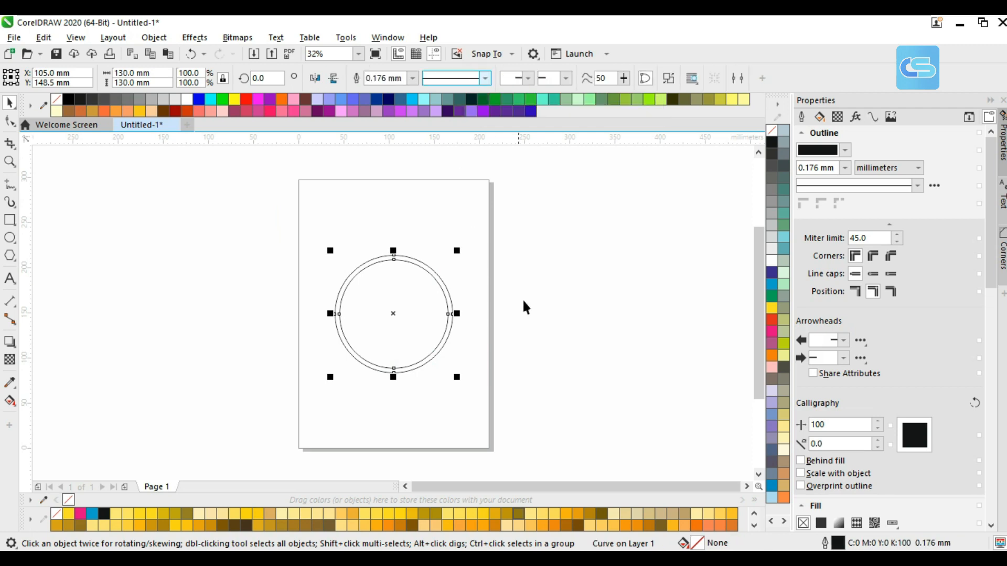
click(525, 300)
click(414, 326)
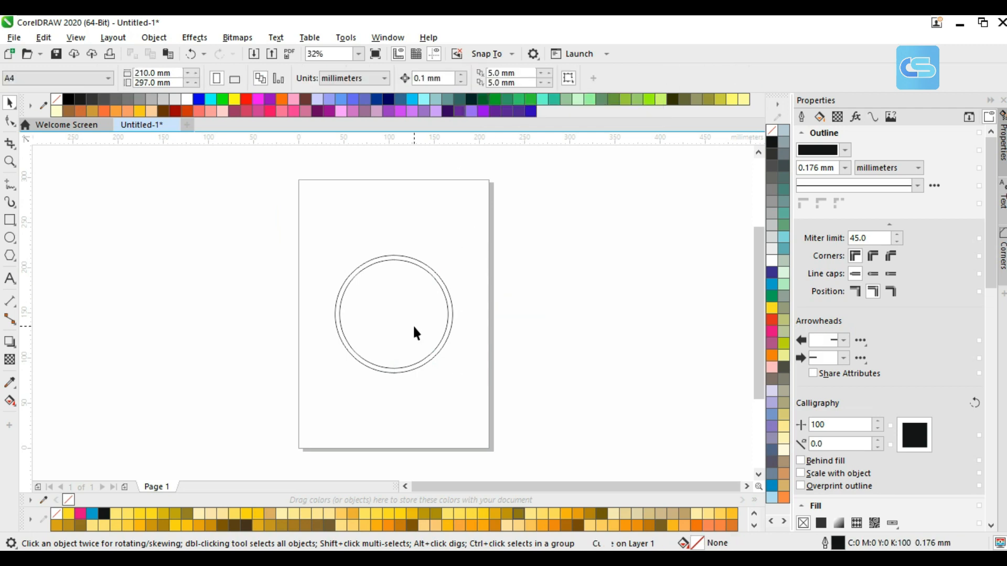
click(434, 273)
drag(434, 273, 551, 239)
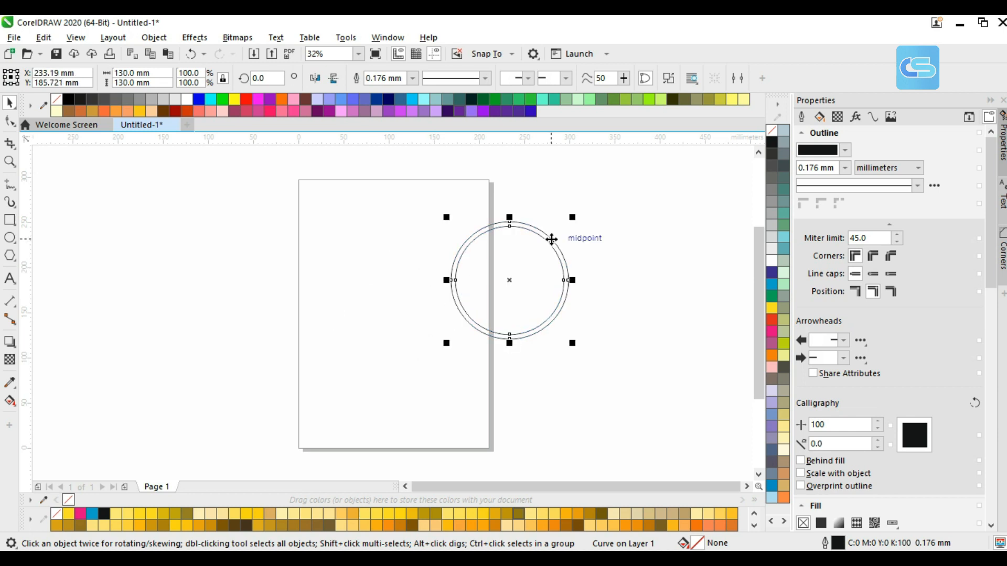
key(ctrl+z)
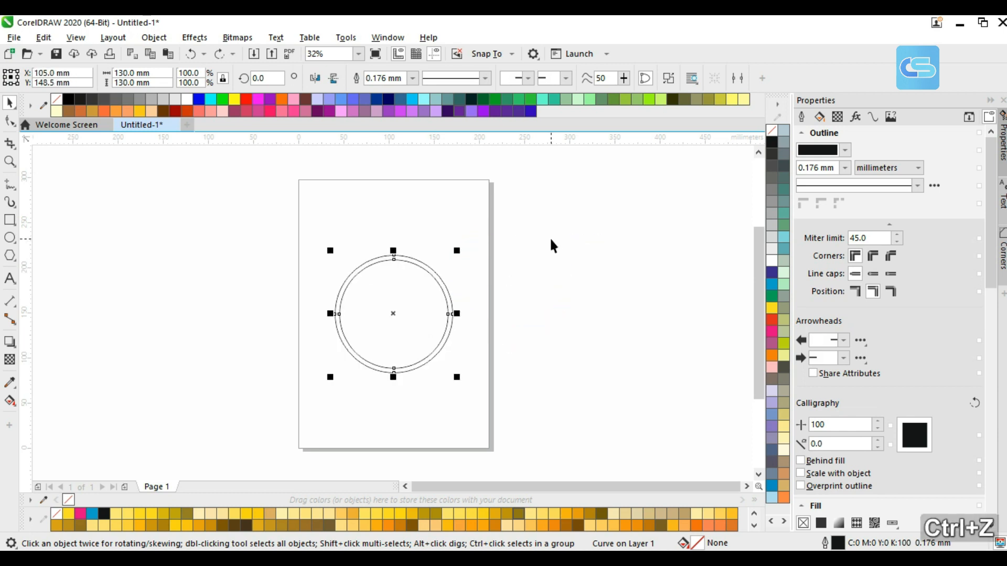
- Paste another copy of the circle at the ring's centre and set its diameter to 10 mm
click(531, 274)
key(ctrl)
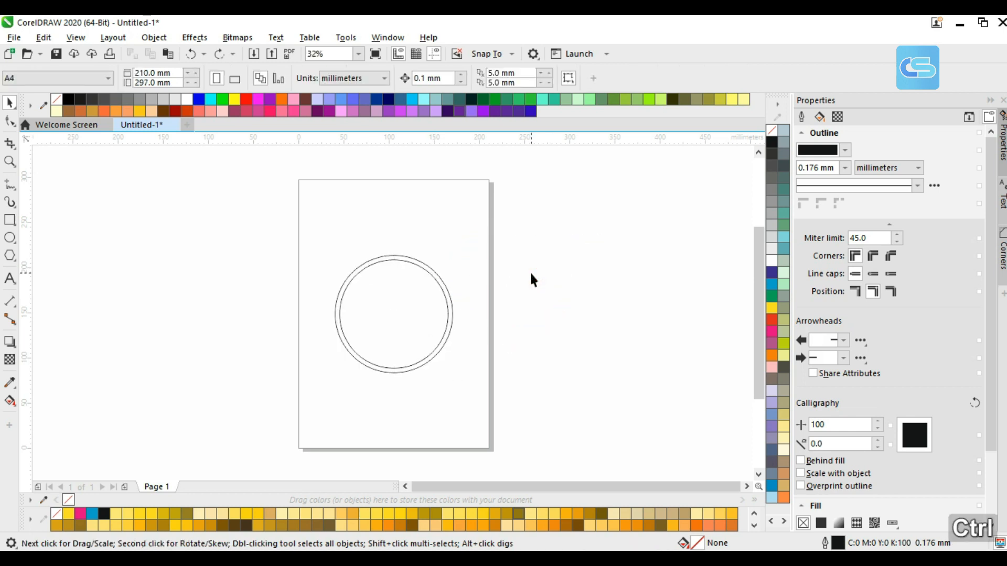
key(ctrl+v)
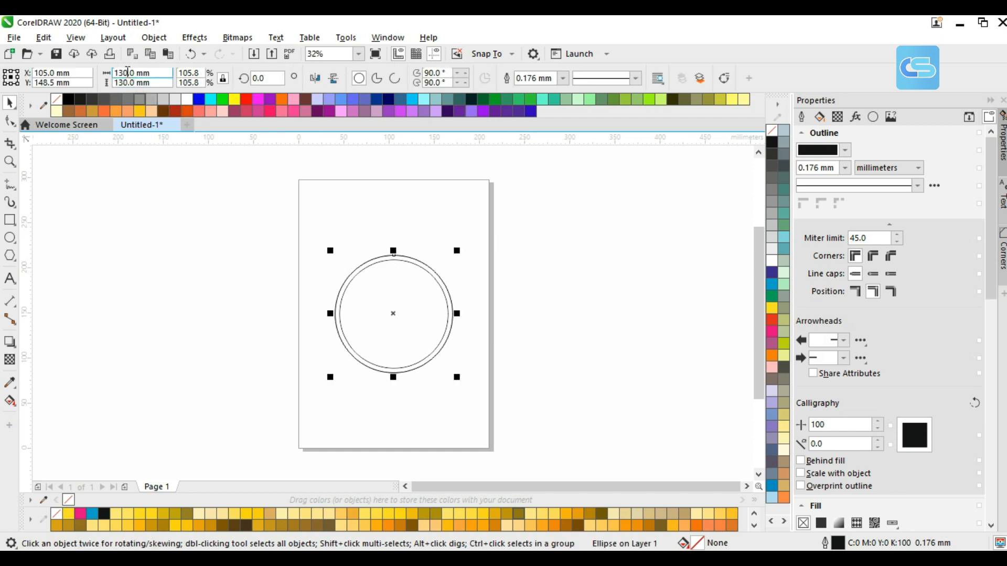
click(127, 72)
double_click(127, 73)
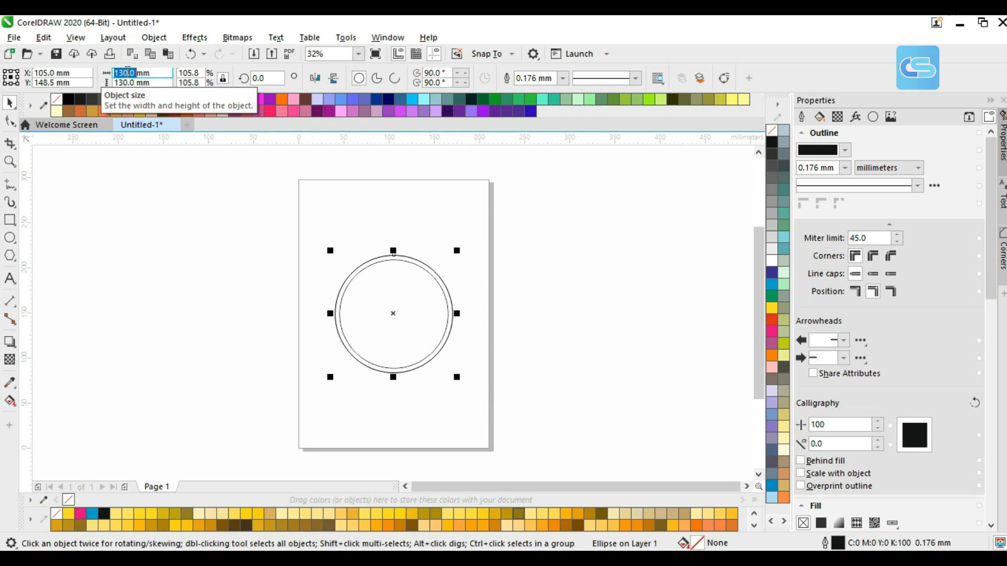
text(10)
key(Return)
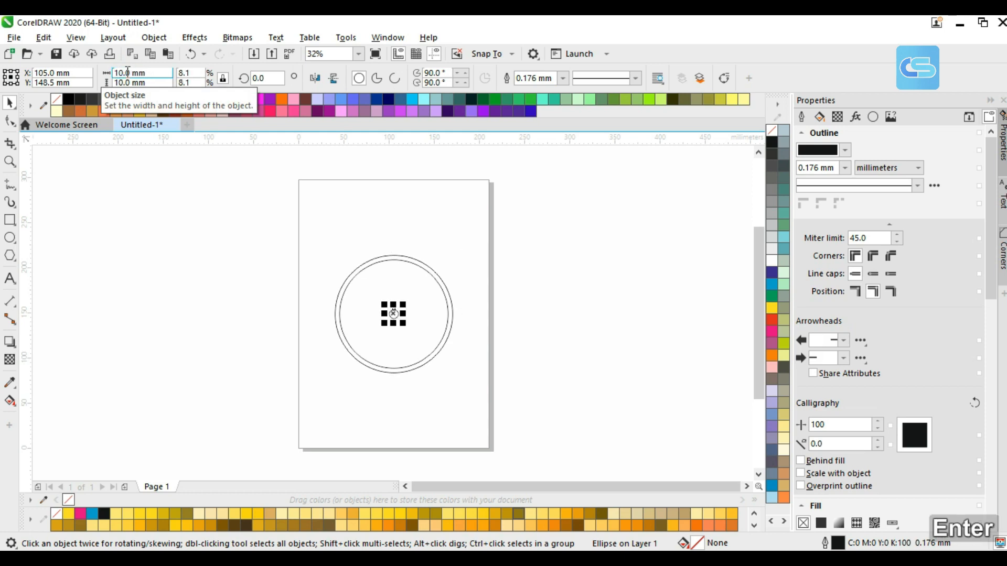
click(473, 311)
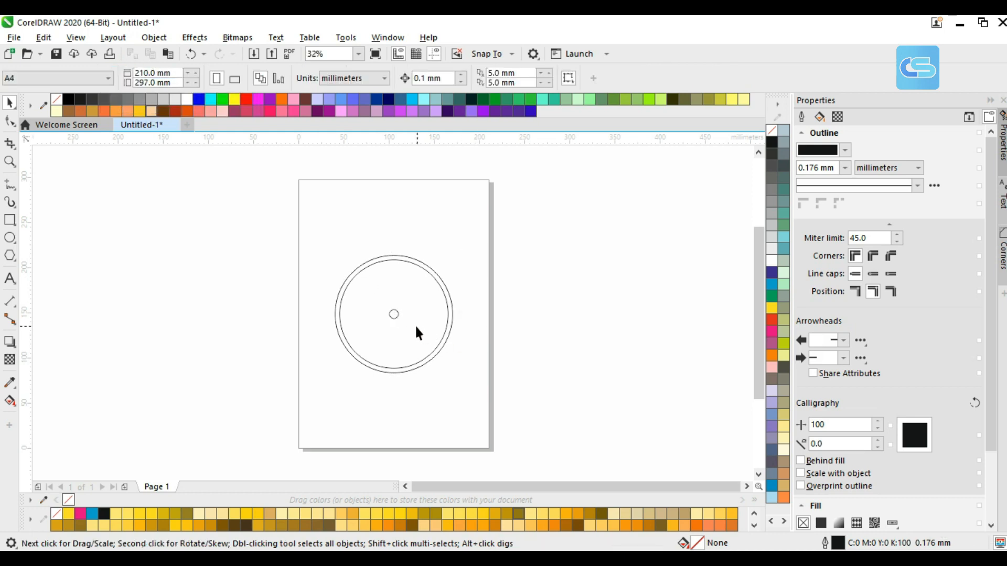
- Align the 10 mm circle to the top edge of the ring
scroll(403, 317, up, 2)
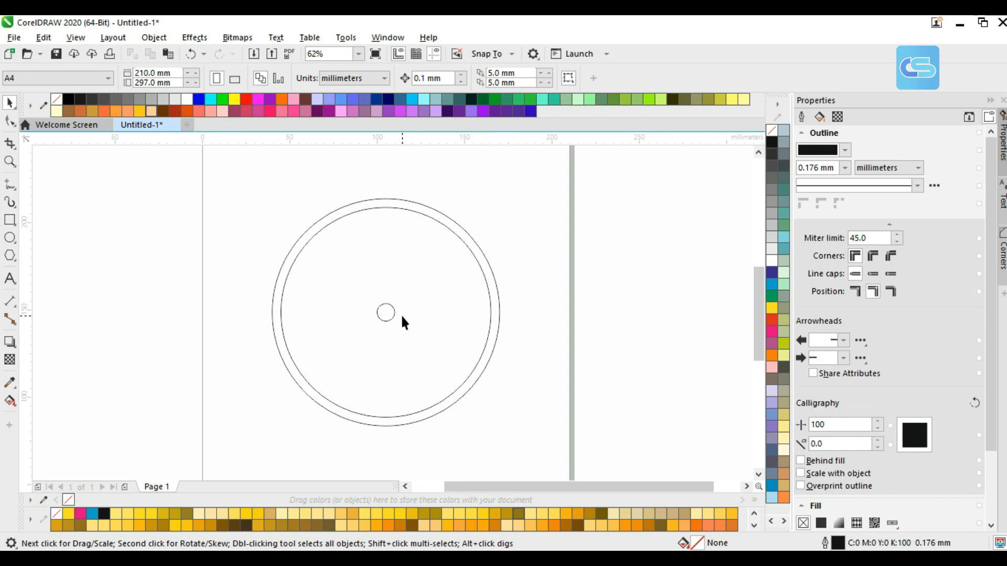
click(388, 311)
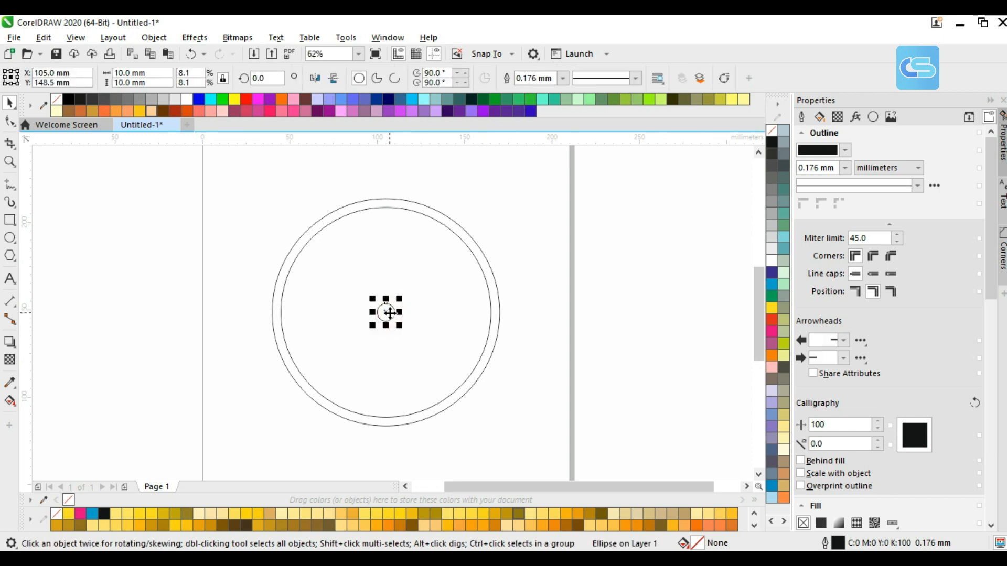
shift+click(478, 245)
key(t)
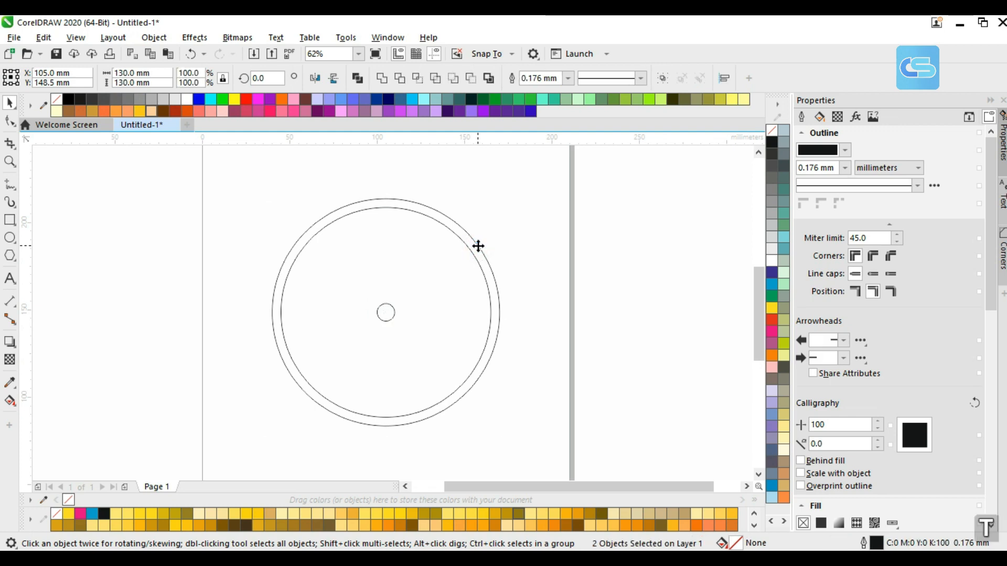
click(586, 252)
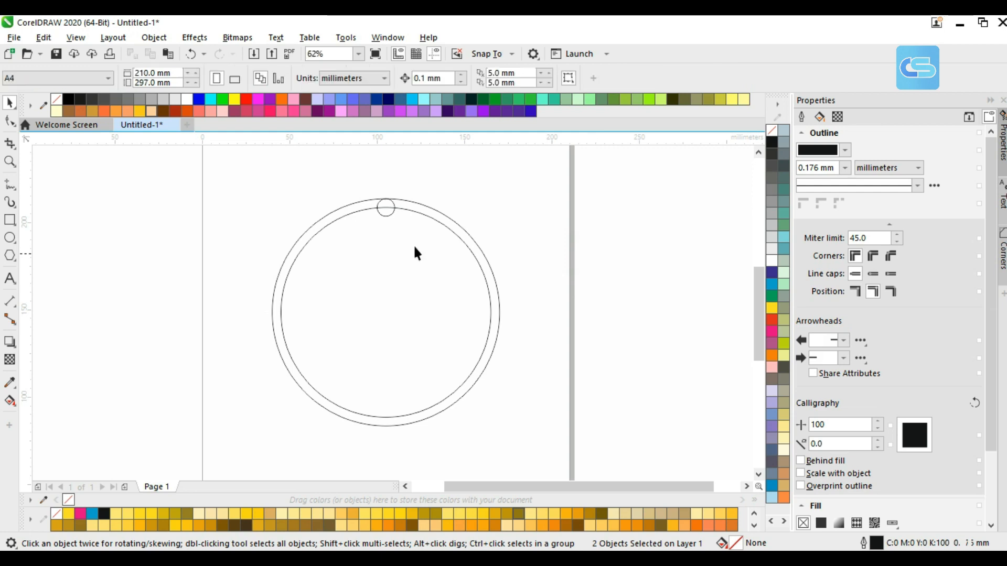
- Rotate a copy of the 10 mm circle by 15° about the ring's centre and repeat it around the full ring
click(386, 213)
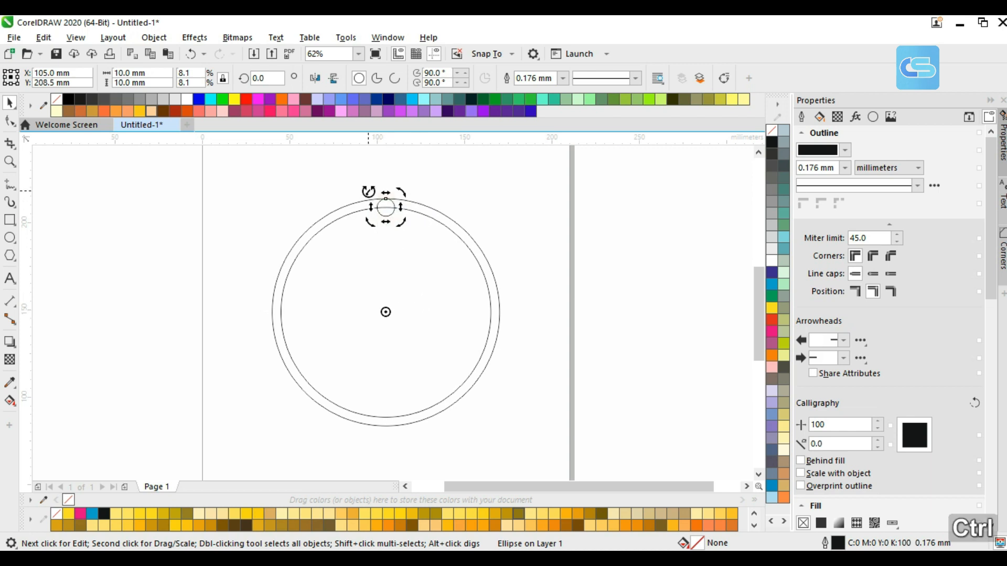
drag(369, 192, 337, 203)
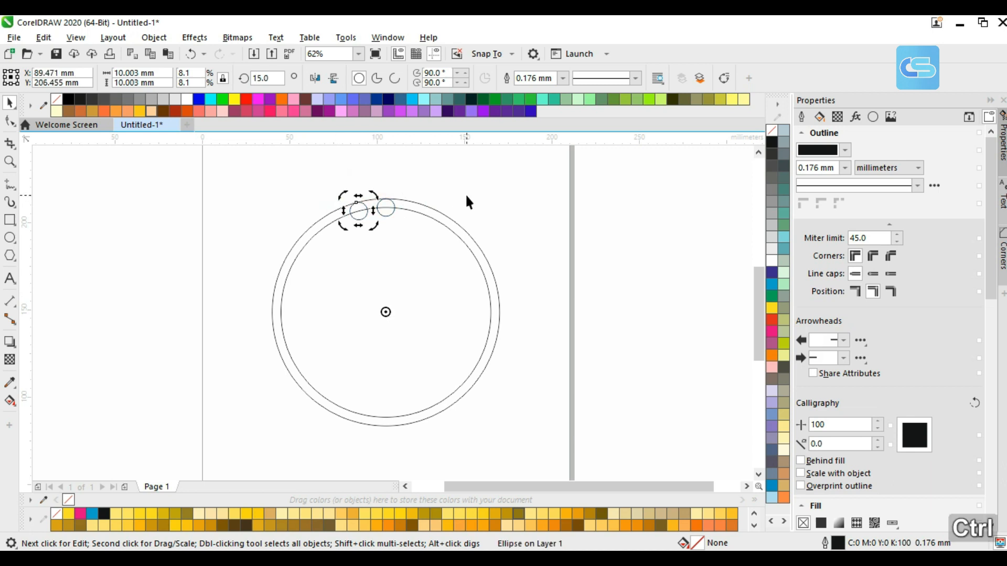
key(ctrl+r)
key(ctrl+r)
key(ctrl+r)
key(ctrl+r)
key(ctrl+r)
key(ctrl+r)
key(ctrl+r)
key(ctrl+r)
key(ctrl+r)
key(ctrl+r)
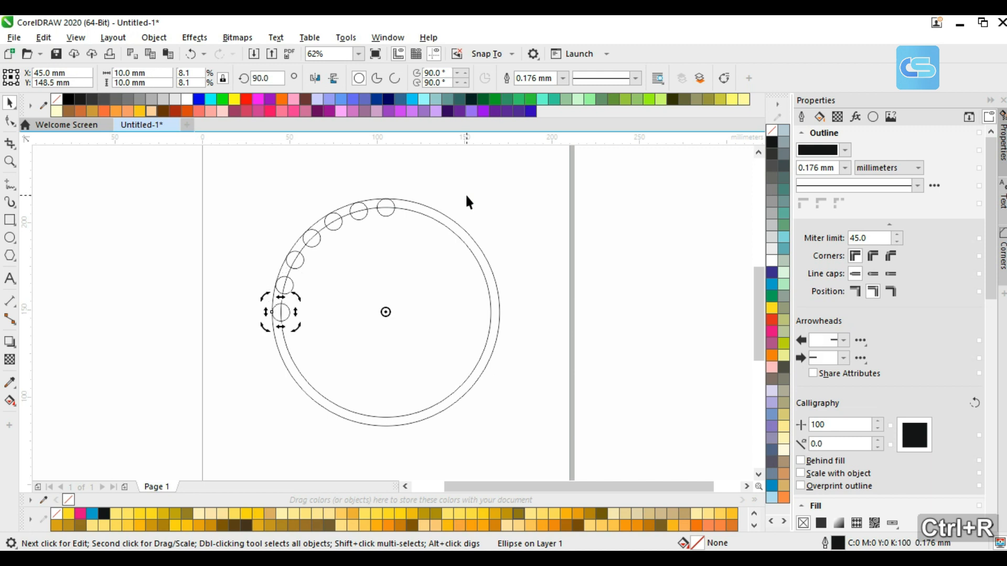
key(ctrl+r)
key(ctrl+r)
key(ctrl+r)
key(ctrl+r)
key(ctrl+r)
key(ctrl+r)
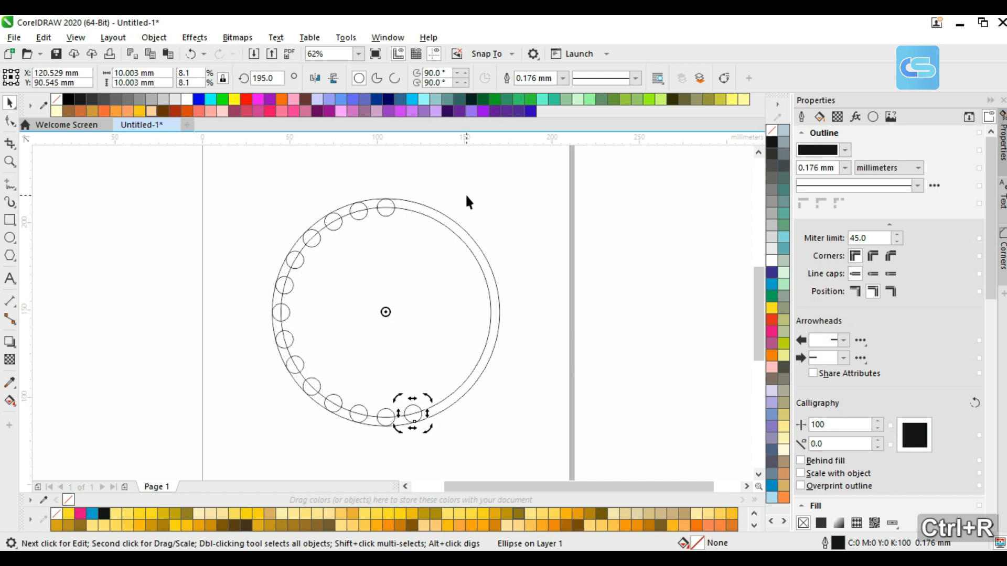
key(ctrl+r)
key(ctrl+r)
key(ctrl+r)
key(ctrl+r)
key(ctrl+r)
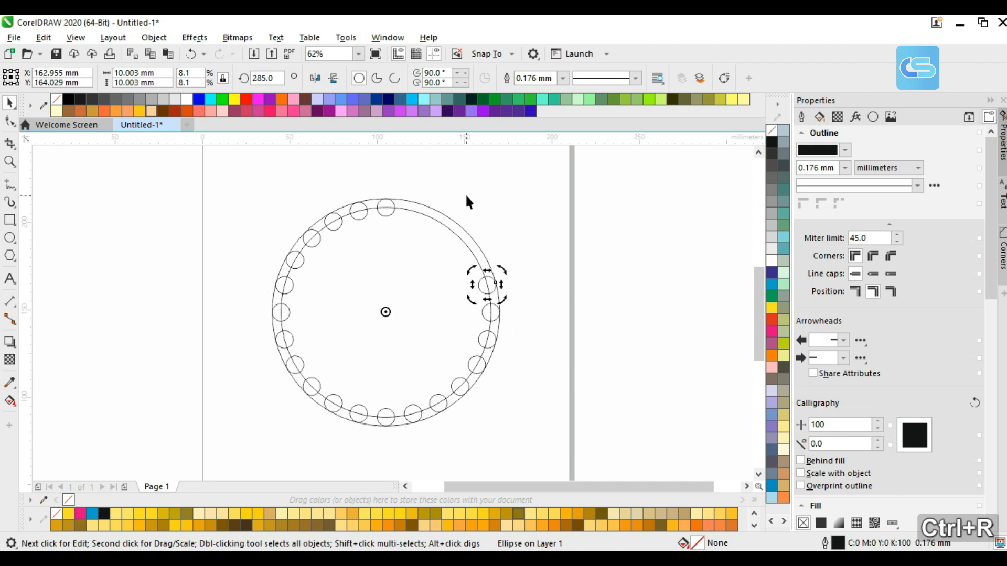
key(ctrl+r)
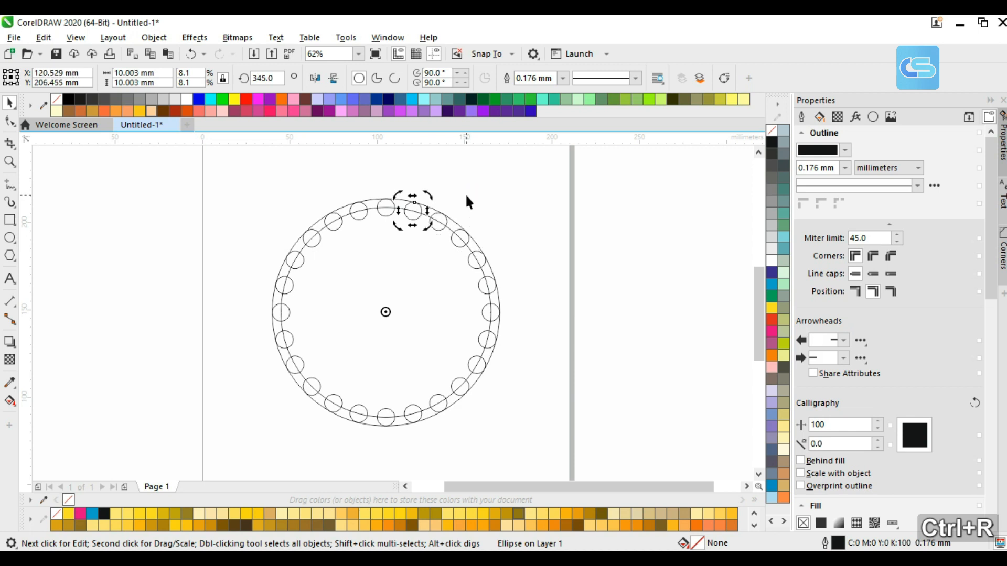
click(488, 196)
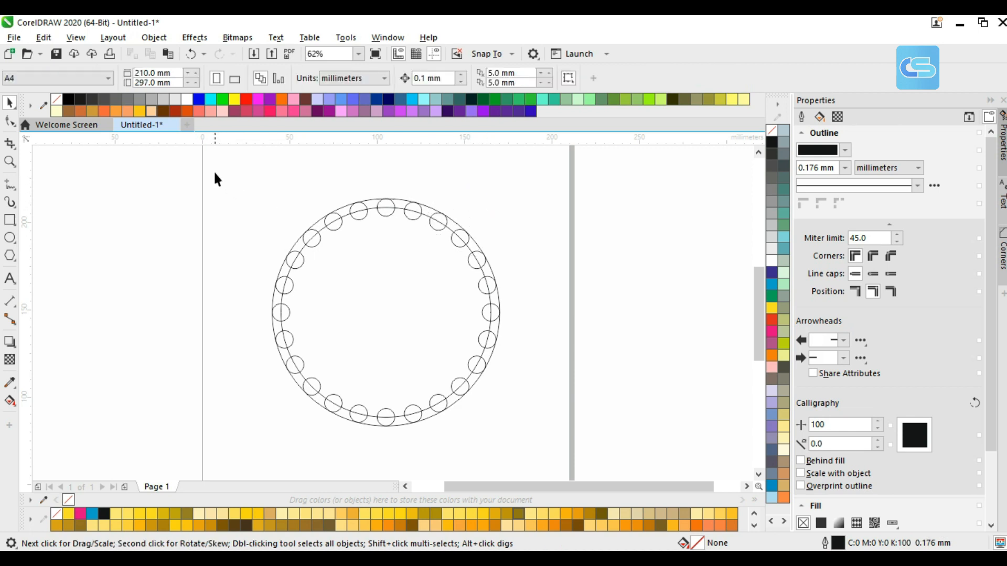
- Select the ring with all the small circles and weld them into one scalloped ring
drag(343, 404, 545, 449)
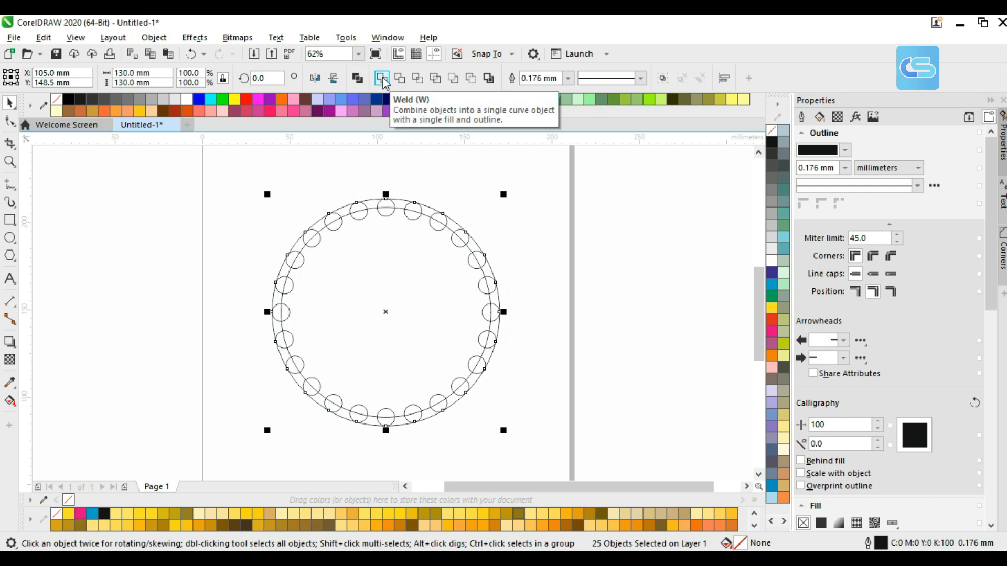
click(382, 78)
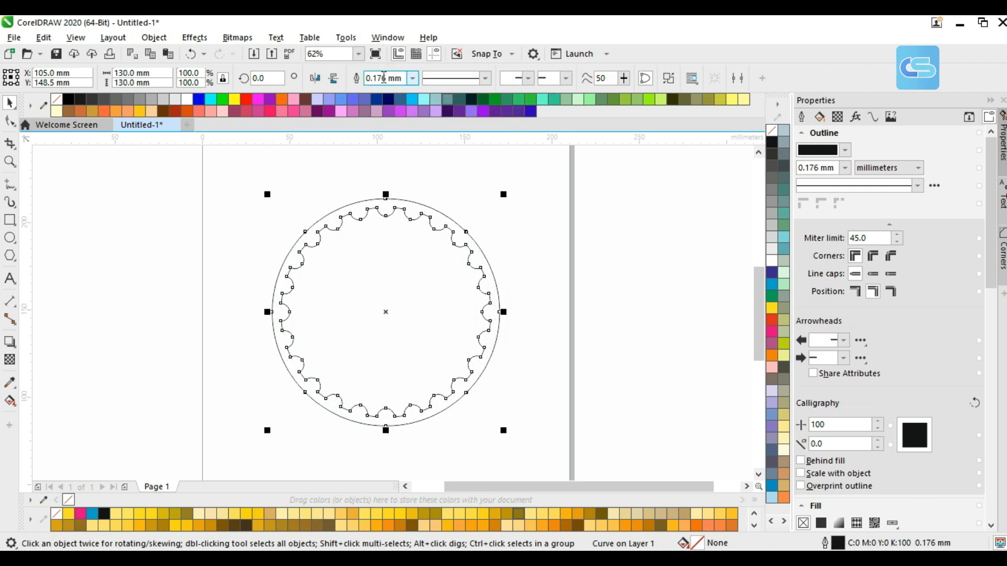
click(545, 259)
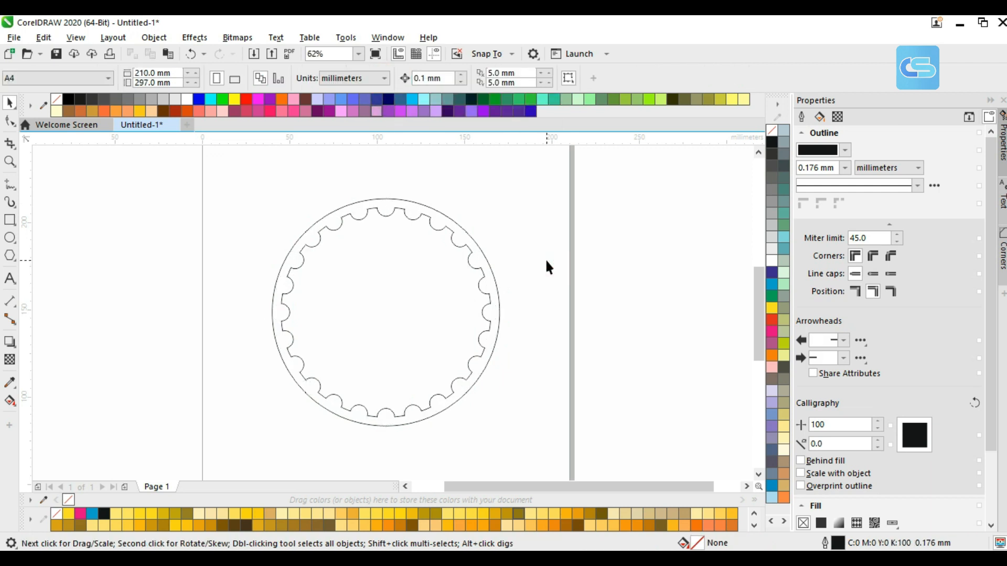
- Paste a copy of the circle at the scalloped ring's centre and set its diameter to 20 mm
key(ctrl+v)
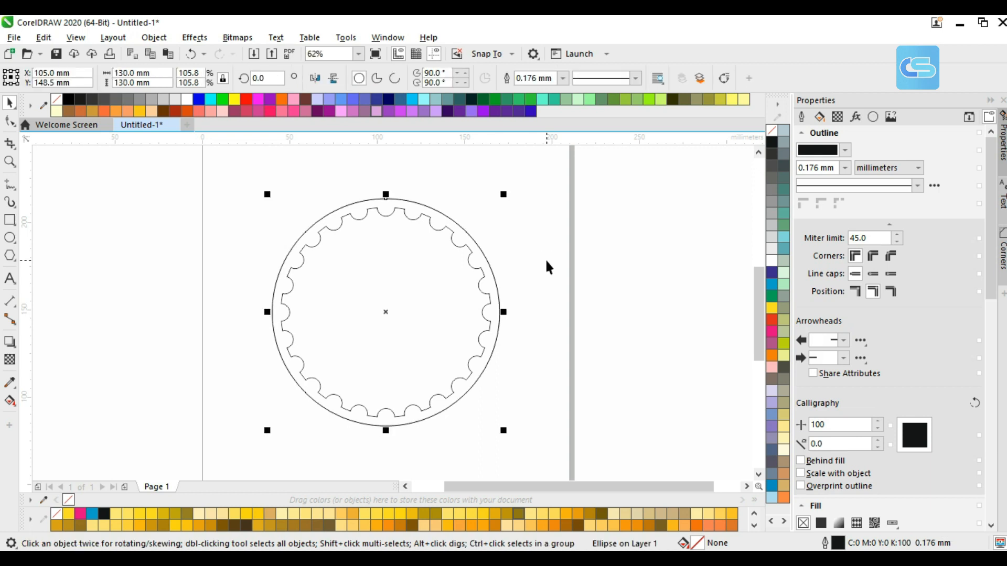
double_click(125, 73)
text(2)
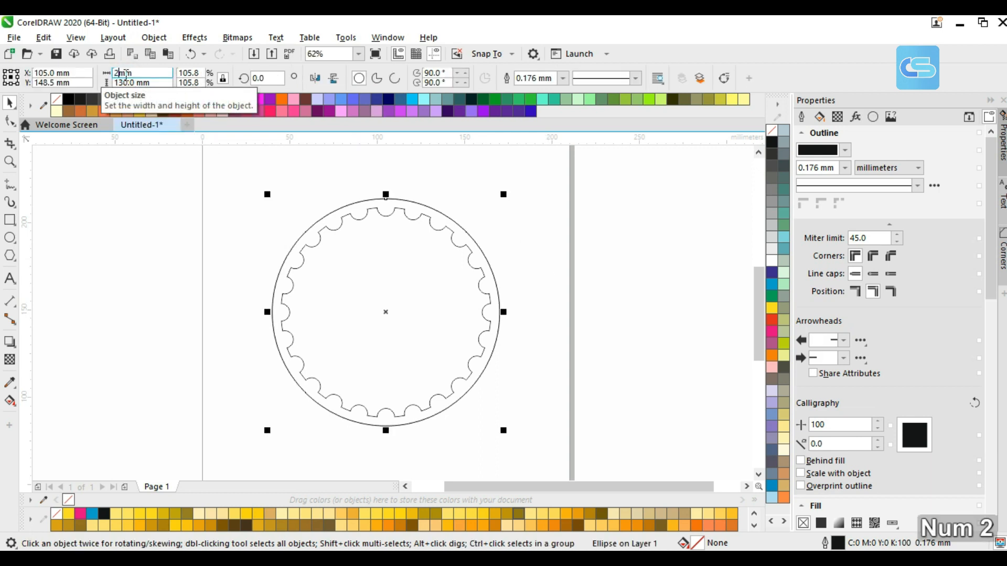
text(0)
key(Return)
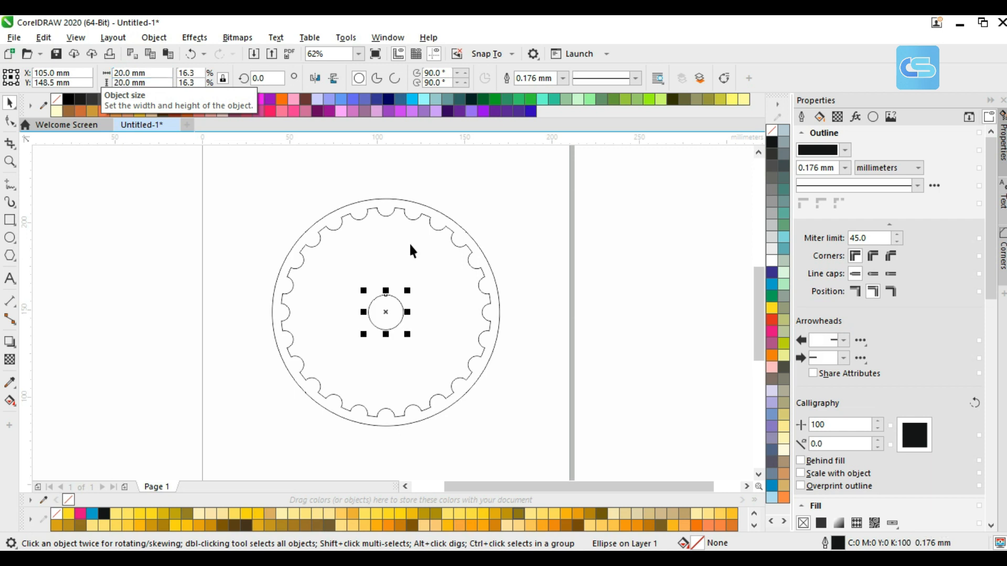
click(532, 229)
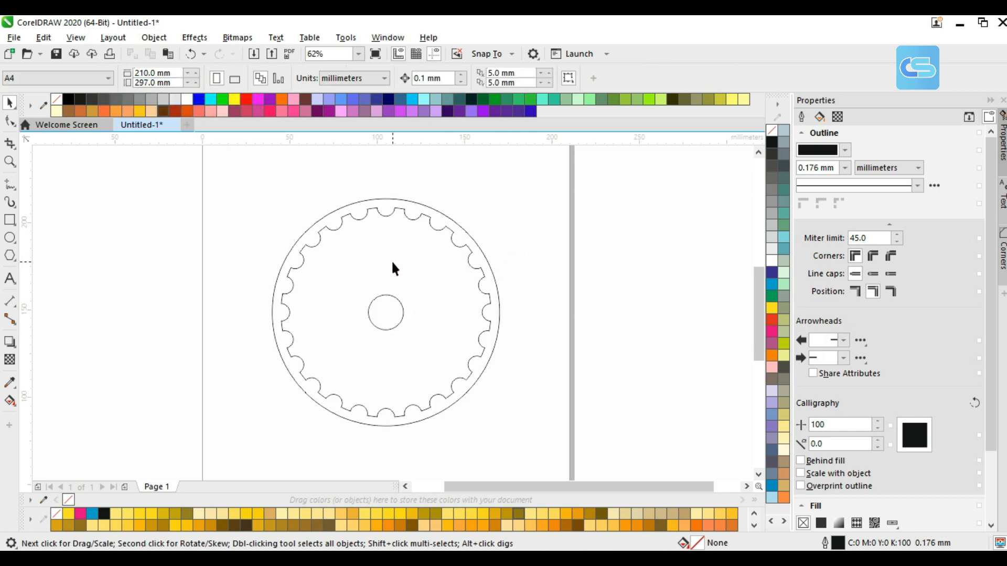
- Rotate the scalloped ring by 7.5°
scroll(392, 269, up, 2)
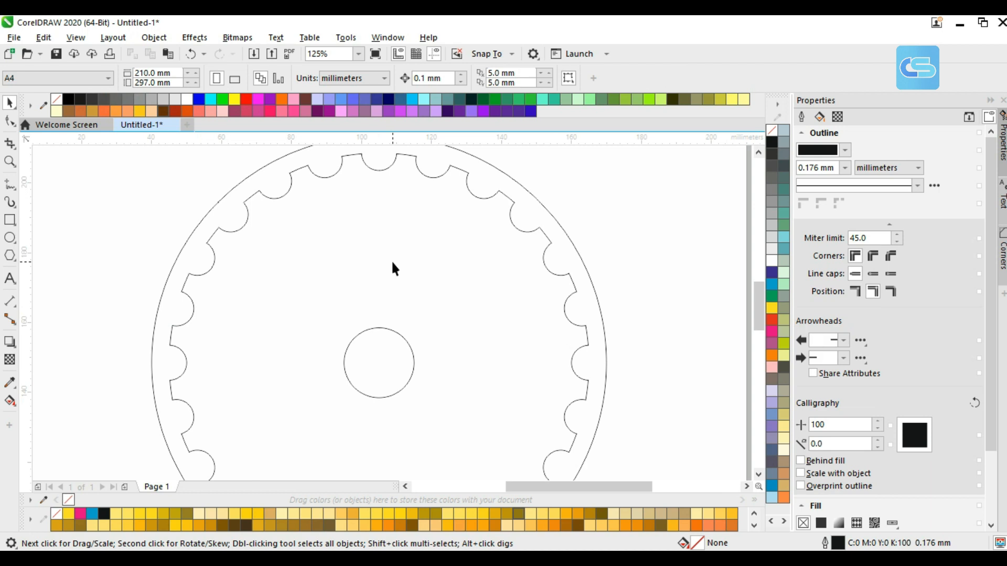
scroll(392, 263, down, 2)
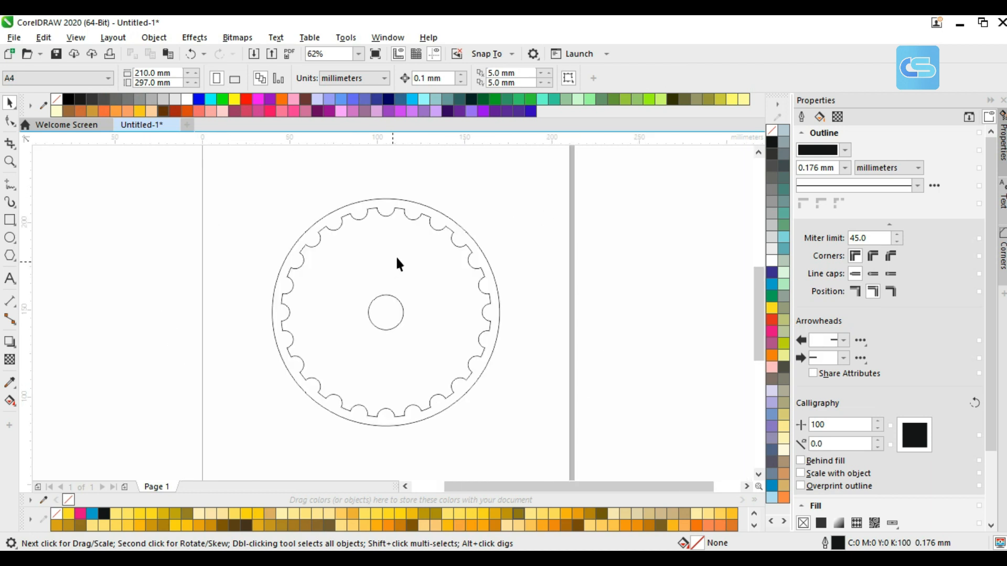
click(413, 216)
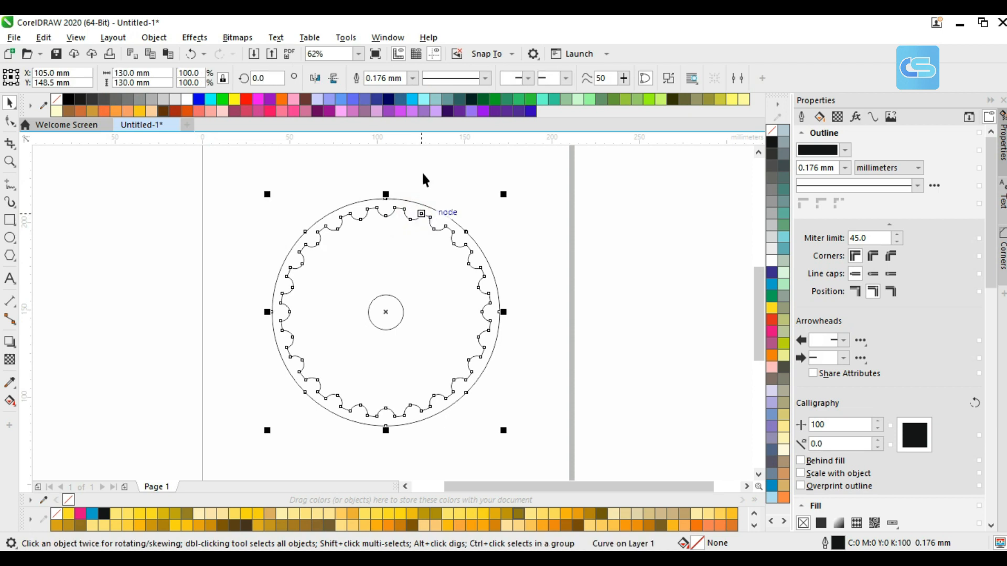
click(275, 76)
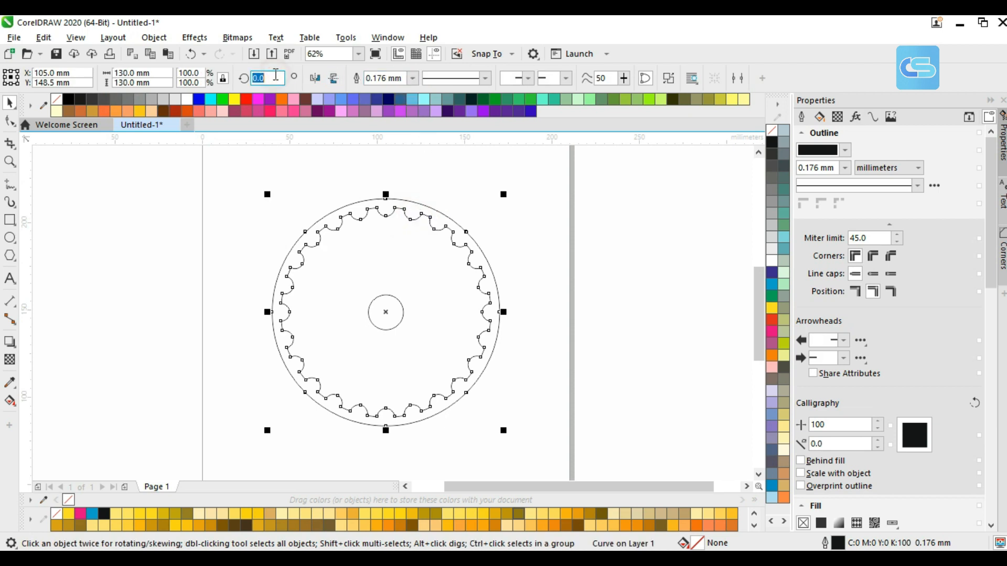
text(7.5)
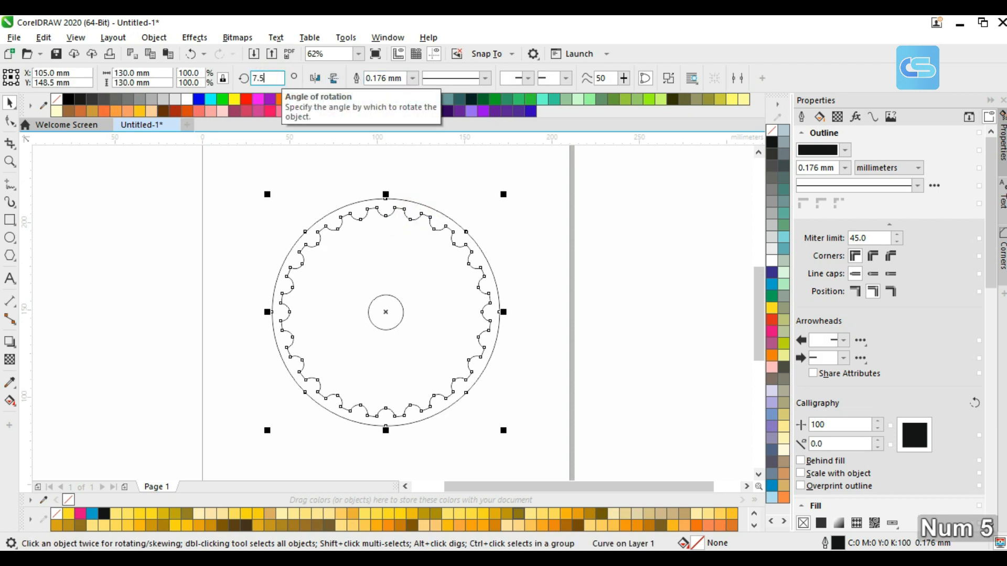
key(Return)
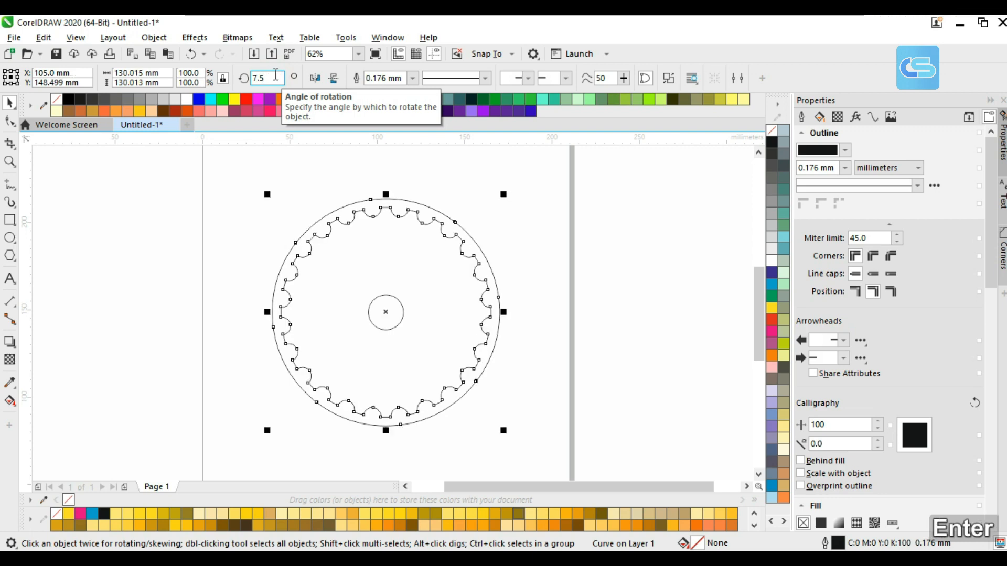
click(455, 191)
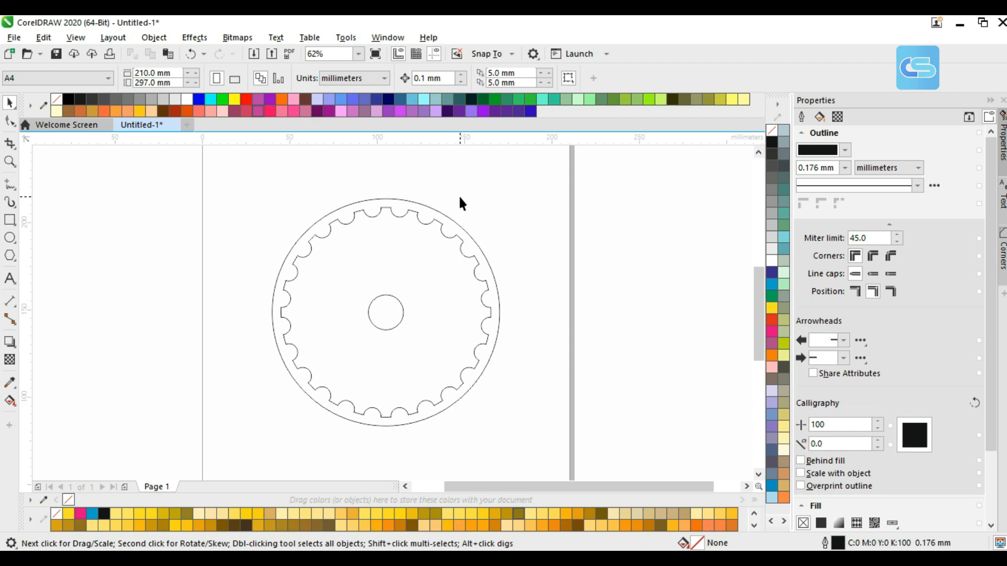
- Draw a straight vertical line about 60 mm long from the midpoint of the ring's uppermost inner edge to the ring's centre
click(359, 53)
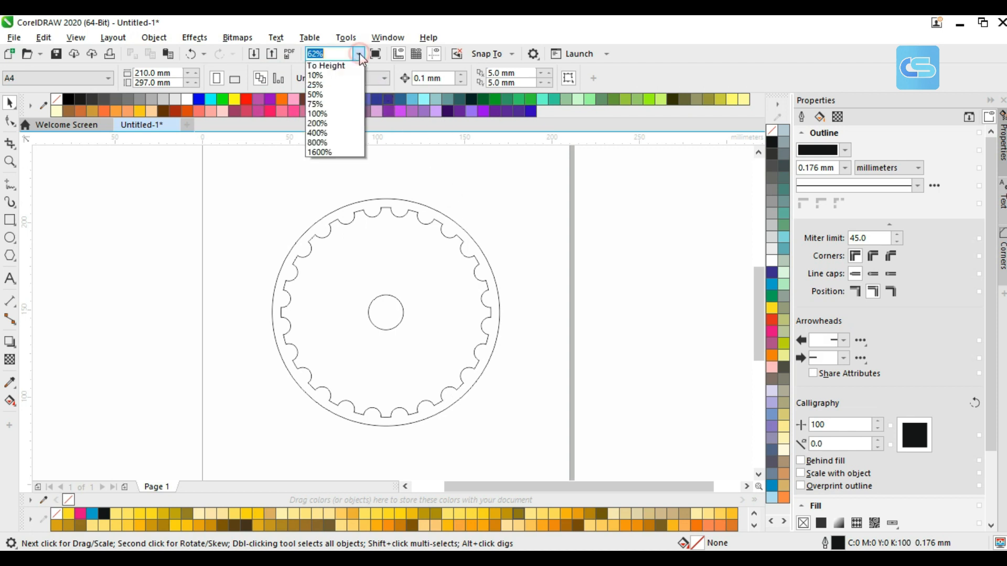
click(338, 76)
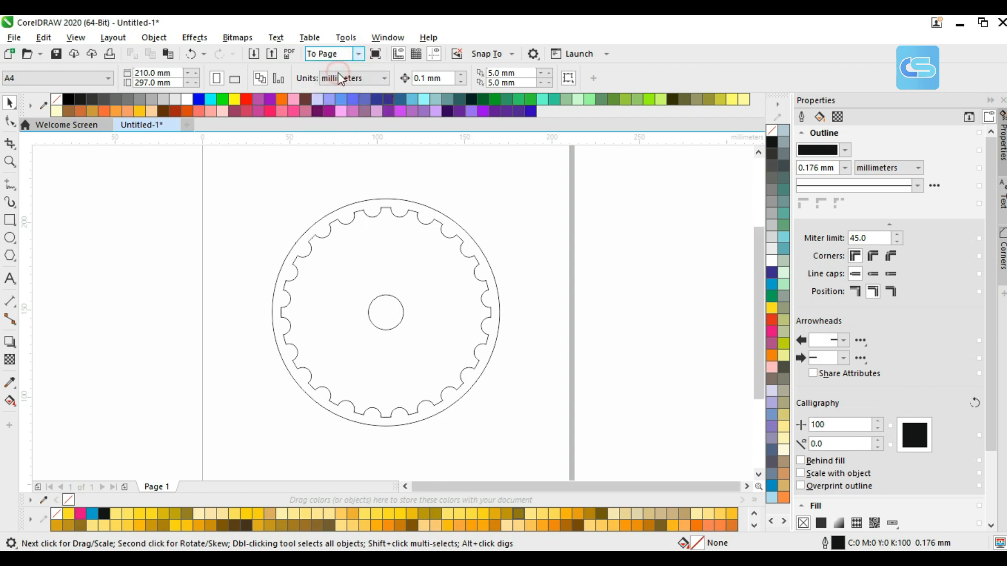
click(360, 54)
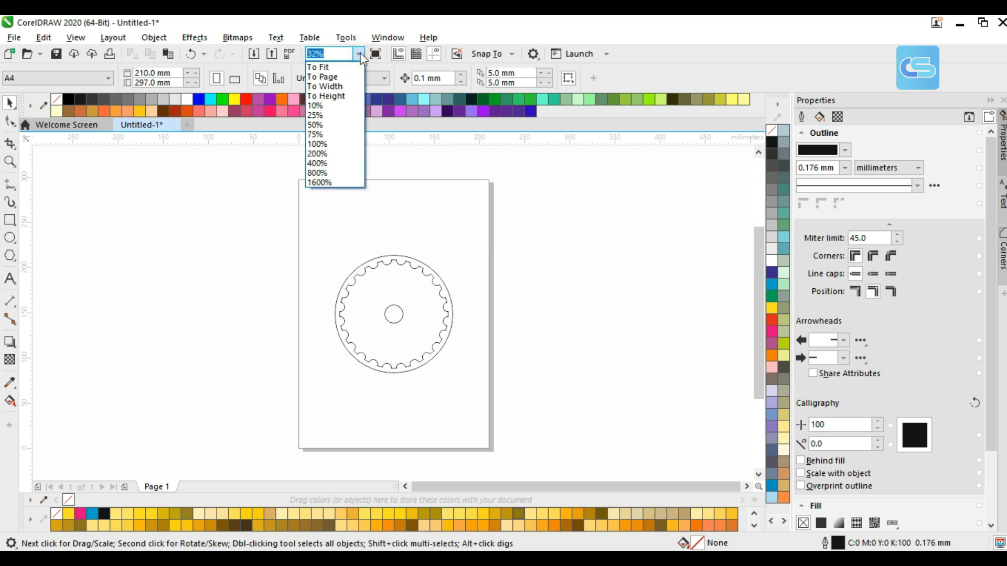
click(343, 67)
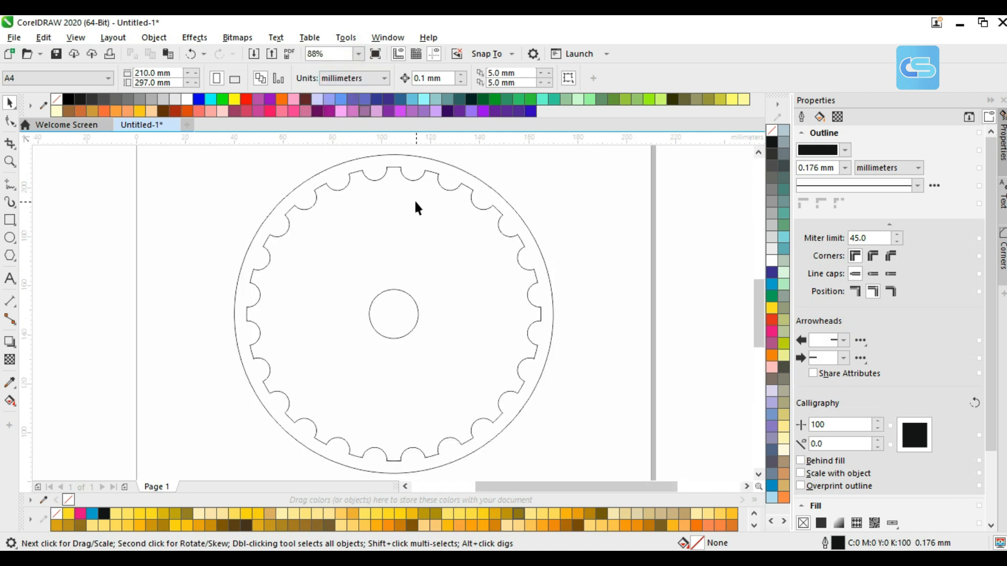
click(6, 185)
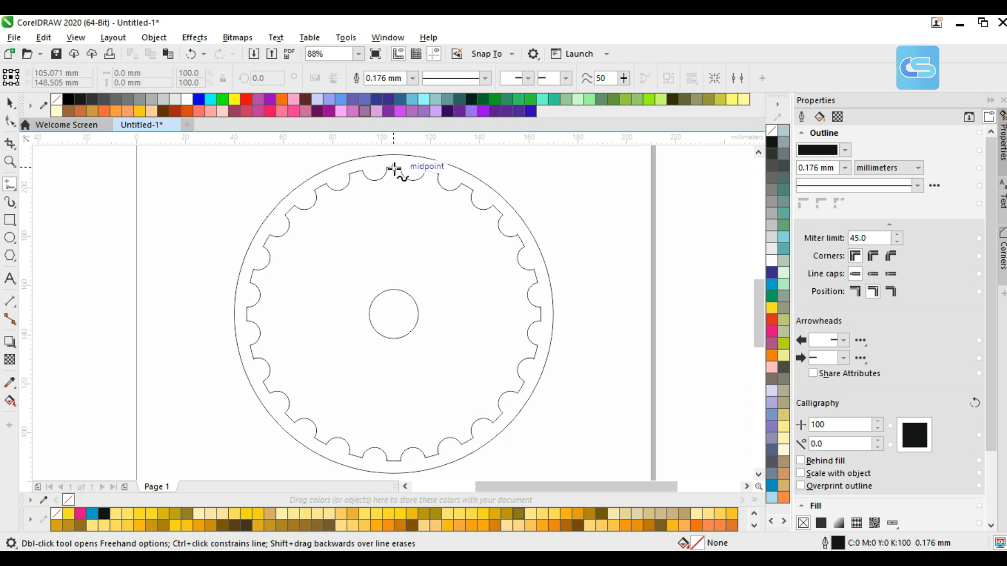
click(394, 167)
click(394, 313)
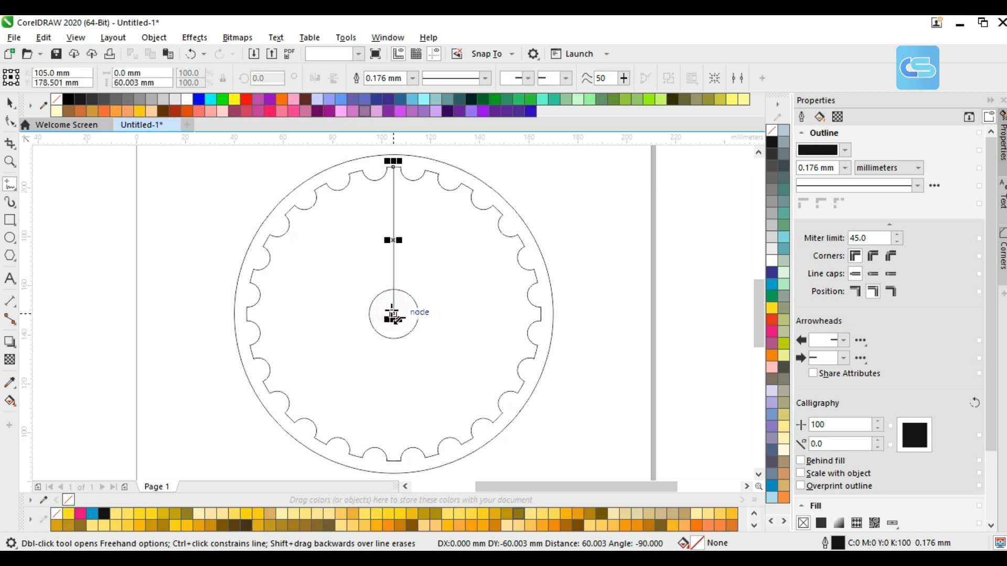
- Set the vertical line's outline width to 6 mm and convert its outline to an object
double_click(377, 77)
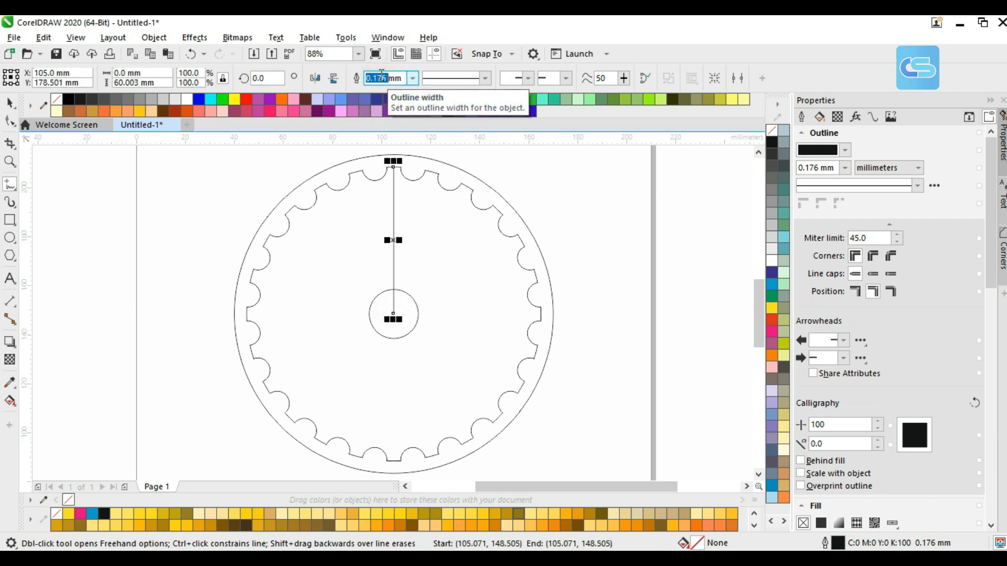
text(6.0 )
text(mm)
key(Return)
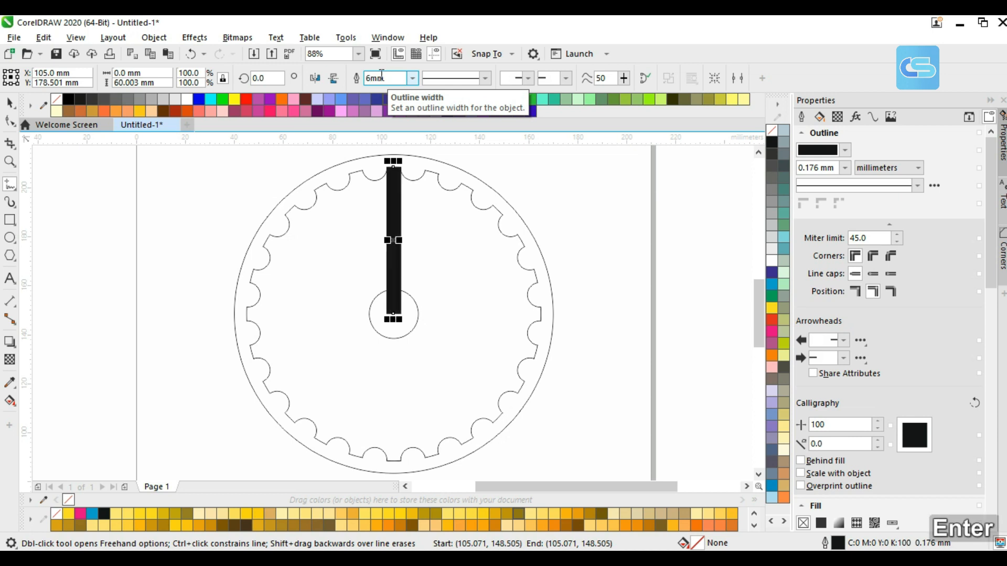
click(152, 40)
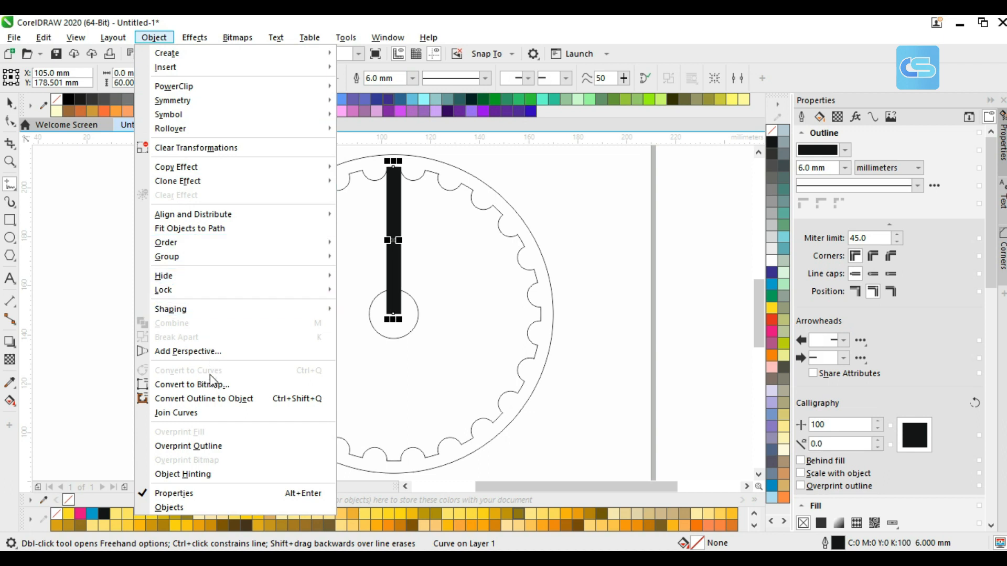
click(216, 399)
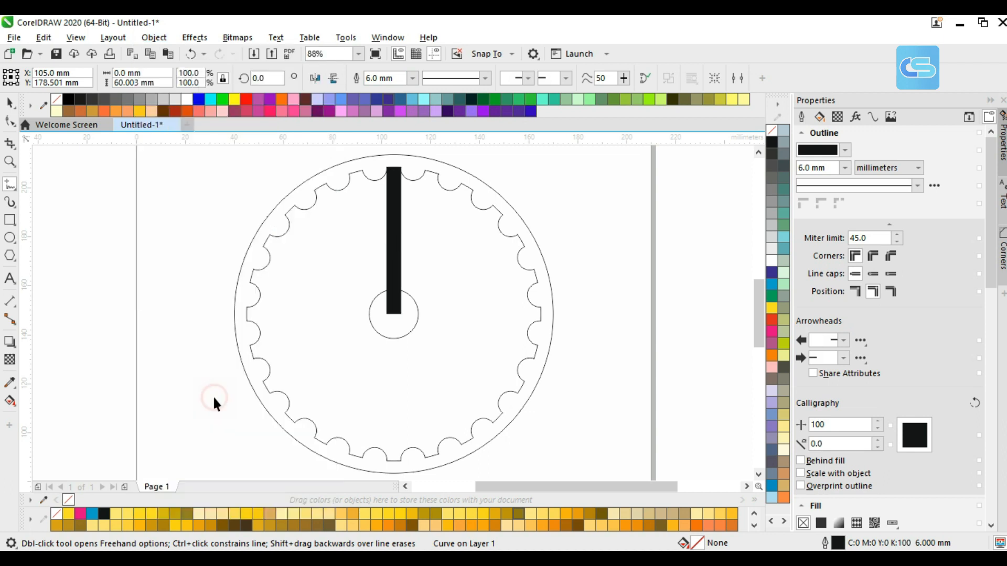
- Add nodes to the vertical bar's outline from its two upper corner nodes and its two lower corner nodes
click(10, 121)
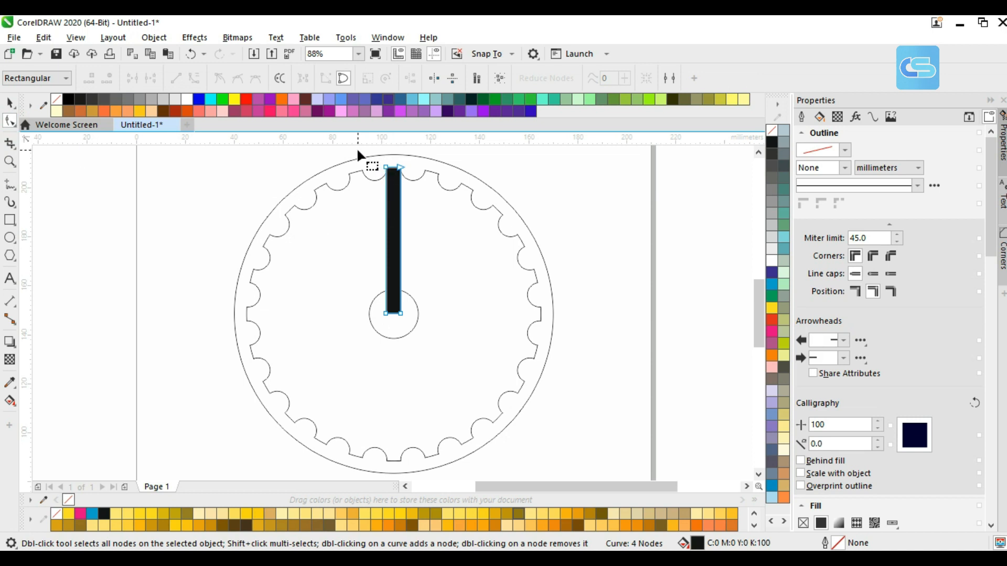
drag(357, 148, 429, 187)
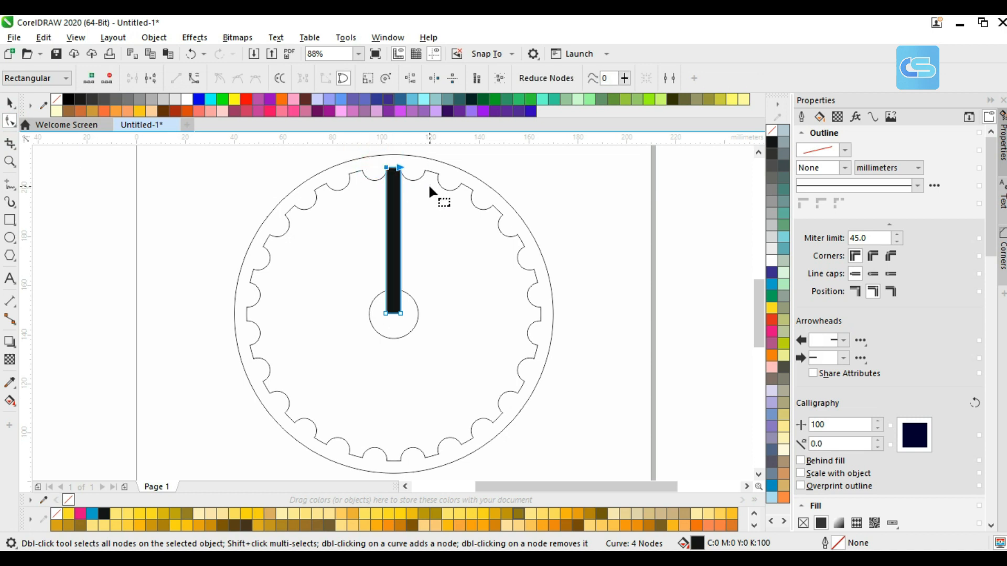
click(90, 79)
drag(347, 279, 505, 364)
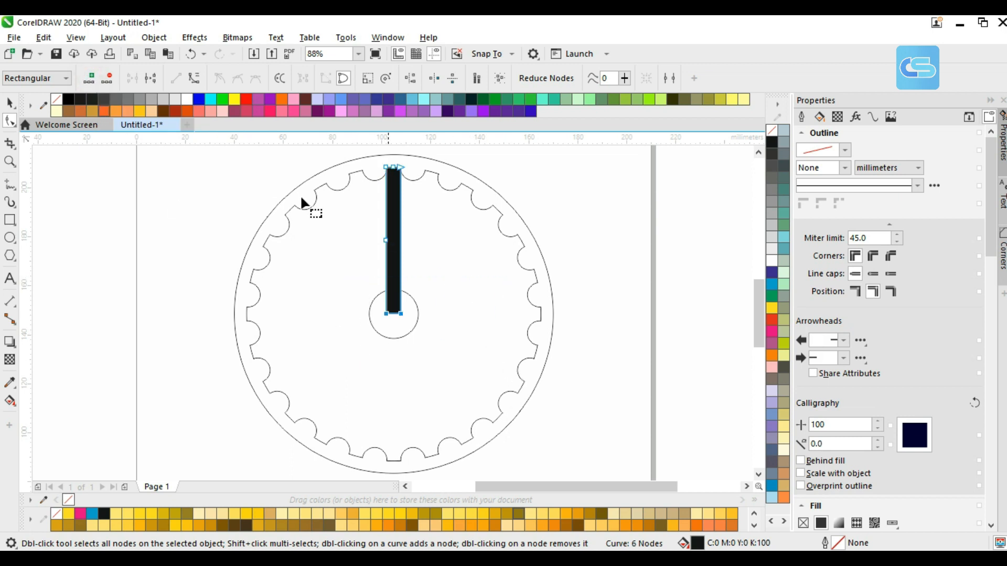
click(91, 78)
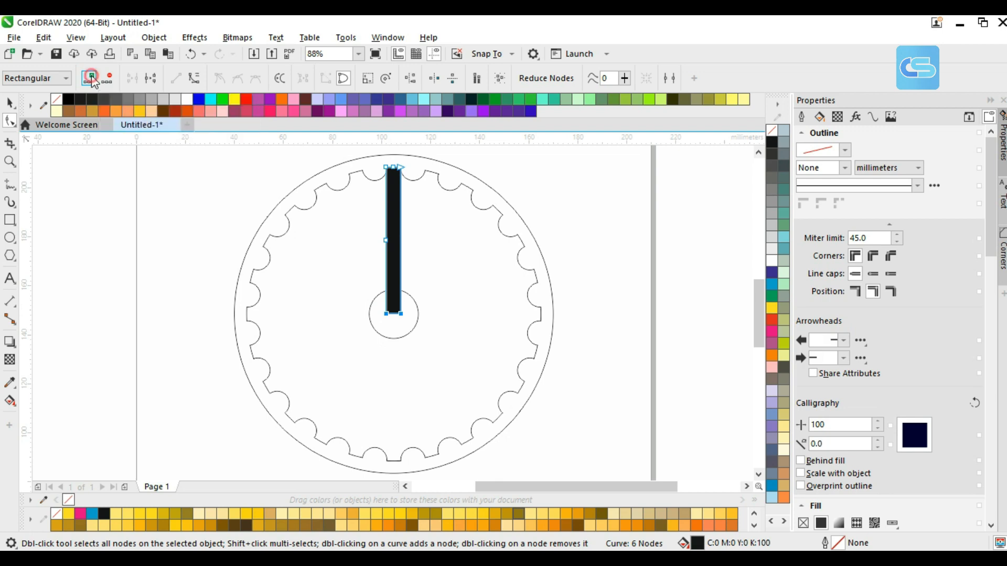
- Delete the vertical bar's two upper and two lower corner nodes to shape it into a slim diamond spoke
click(562, 197)
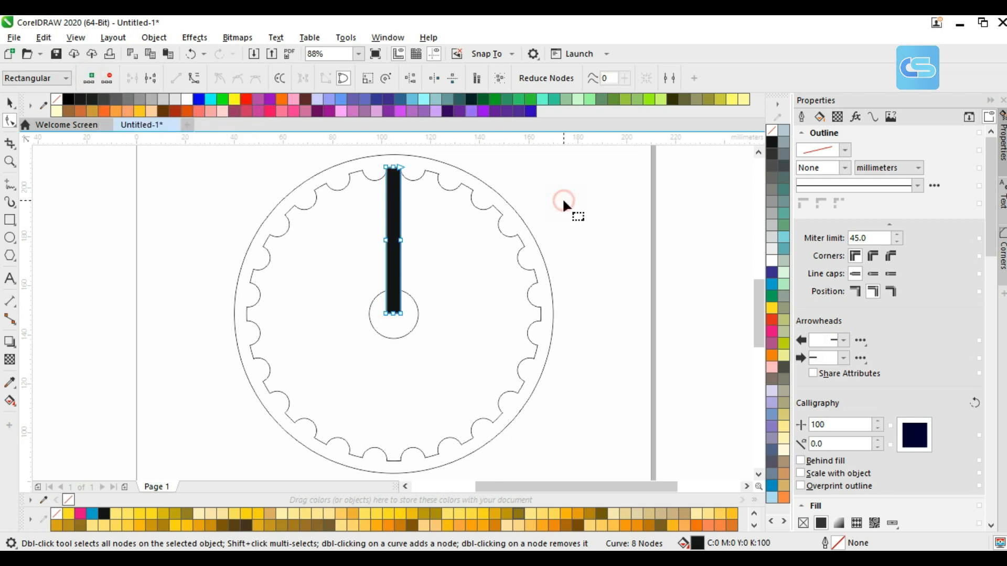
double_click(400, 168)
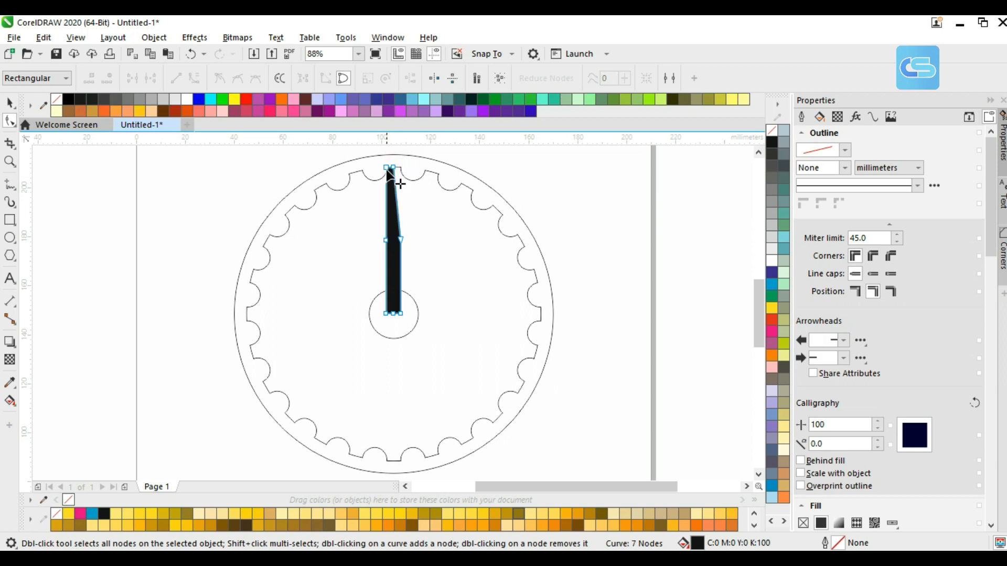
double_click(386, 168)
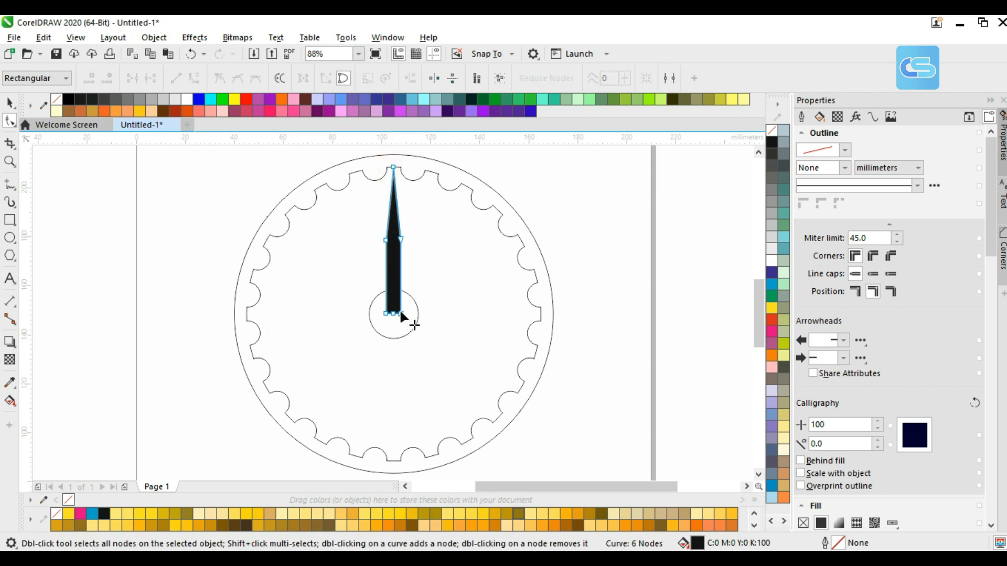
double_click(402, 313)
double_click(387, 313)
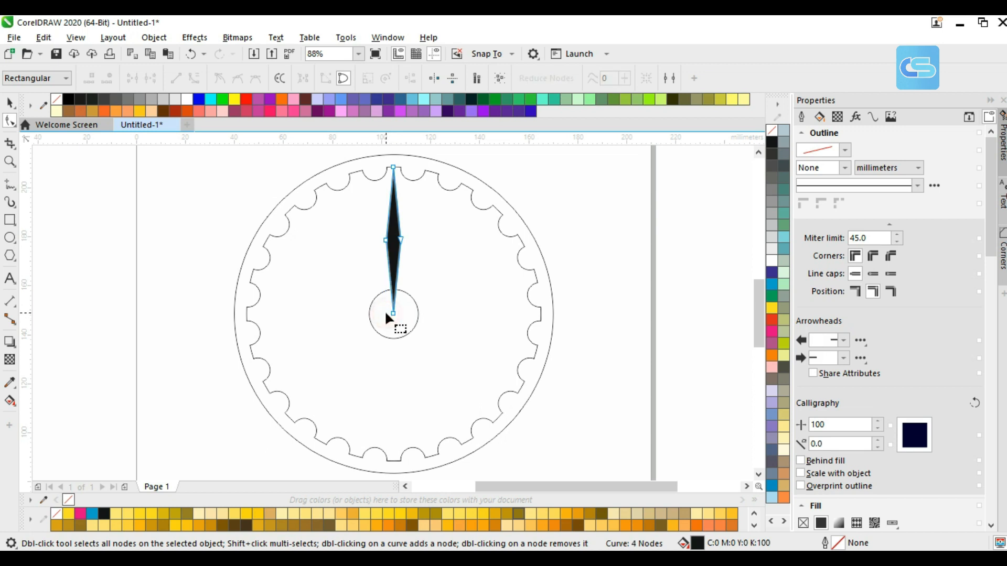
click(9, 103)
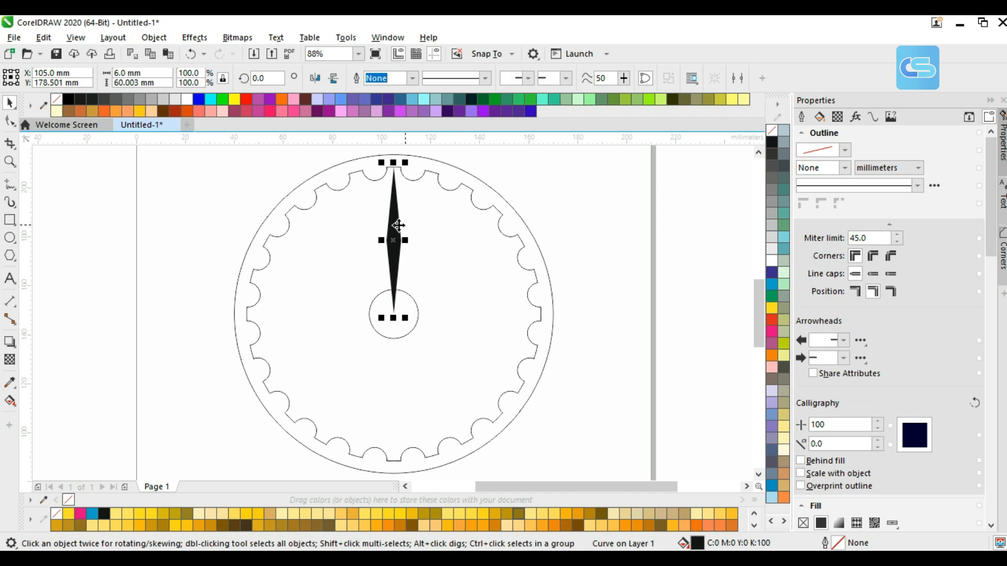
- Move the diamond spoke's rotation centre to its lower tip at the ring's centre and create a copy rotated by 15°
click(590, 178)
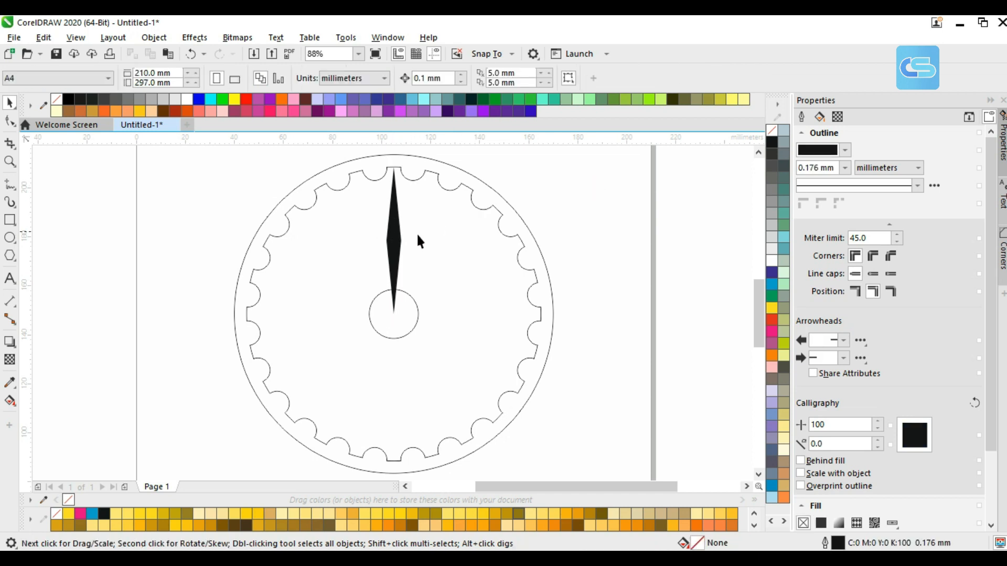
click(397, 245)
click(397, 248)
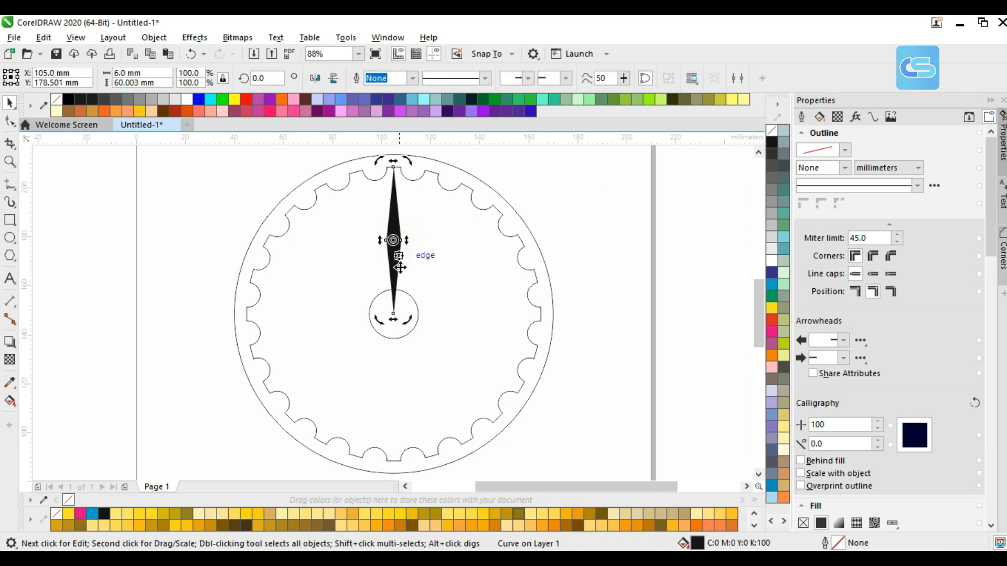
drag(394, 242, 393, 314)
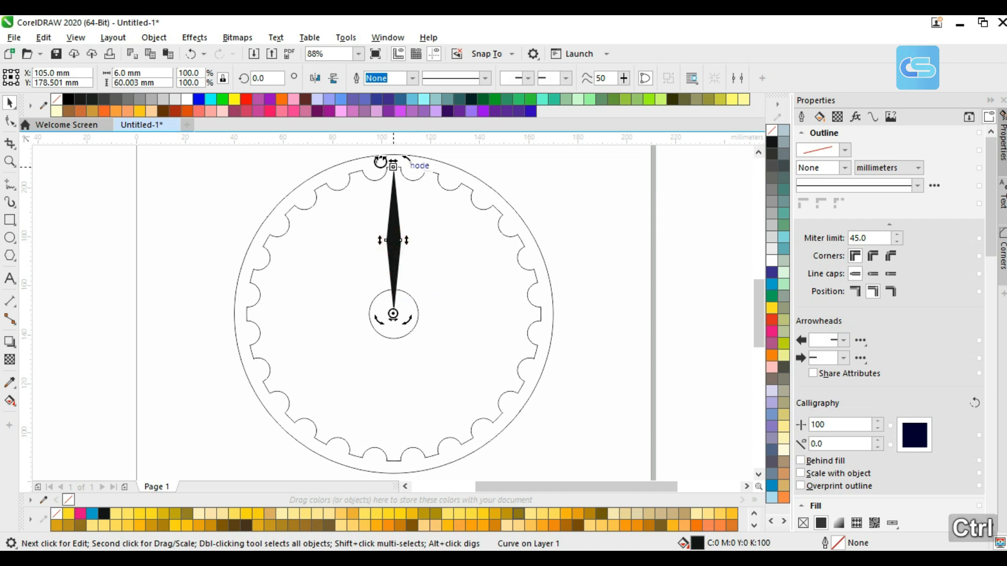
drag(383, 163, 347, 169)
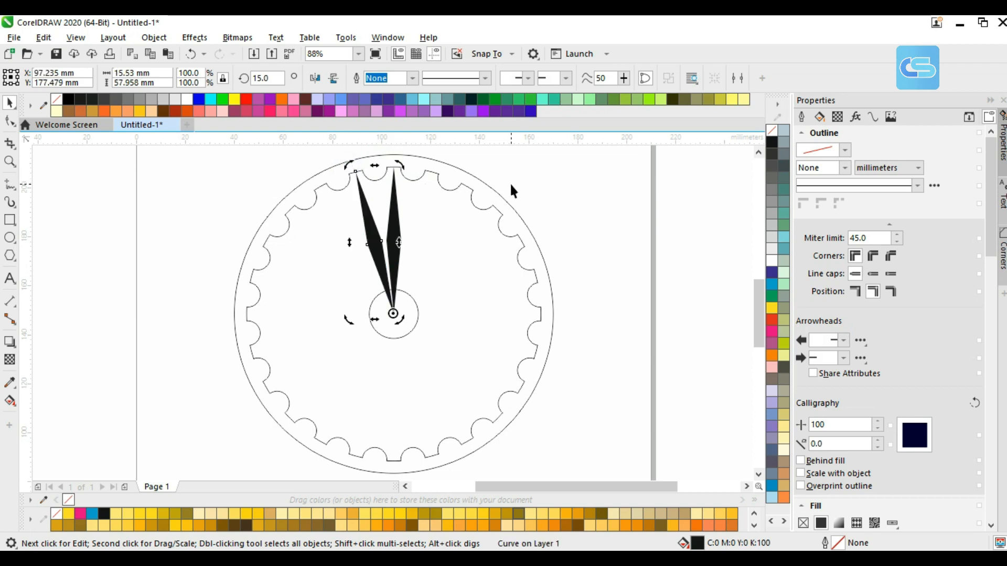
- Repeat the 15° rotated copy until 24 diamond spokes fill the whole ring
key(ctrl+r)
key(ctrl+r)
key(ctrl+r)
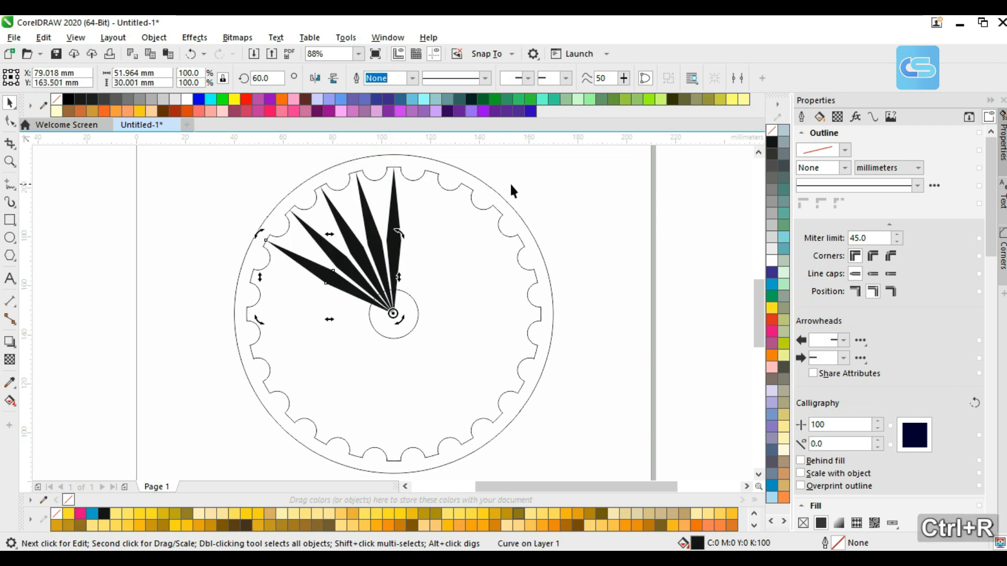
key(ctrl+r)
key(ctrl+r)
key(ctrl+r)
key(ctrl+r)
key(ctrl+r)
key(ctrl+r)
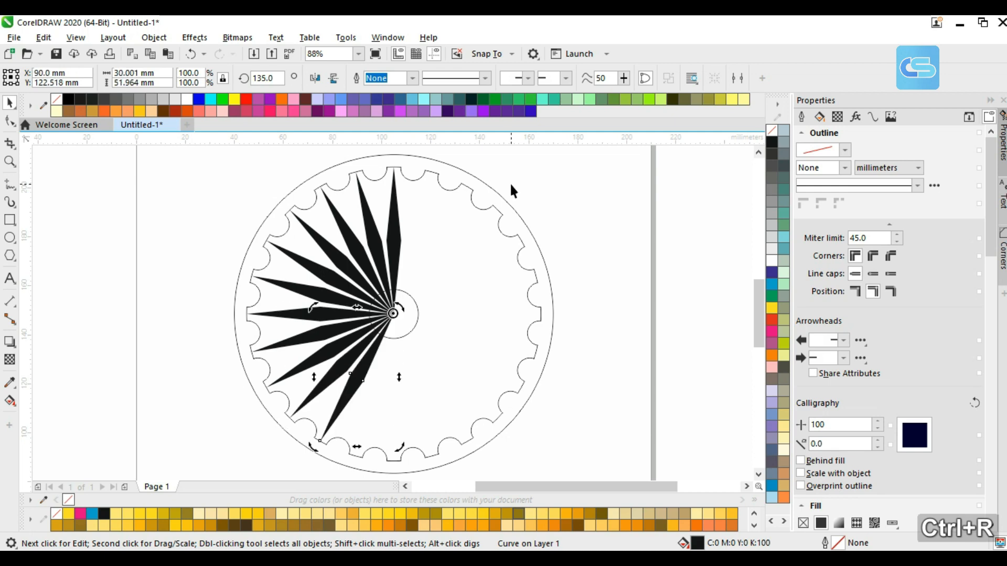
key(ctrl+r)
key(ctrl+r)
key(ctrl+r)
key(ctrl+r)
key(ctrl+r)
key(ctrl+r)
key(ctrl+r)
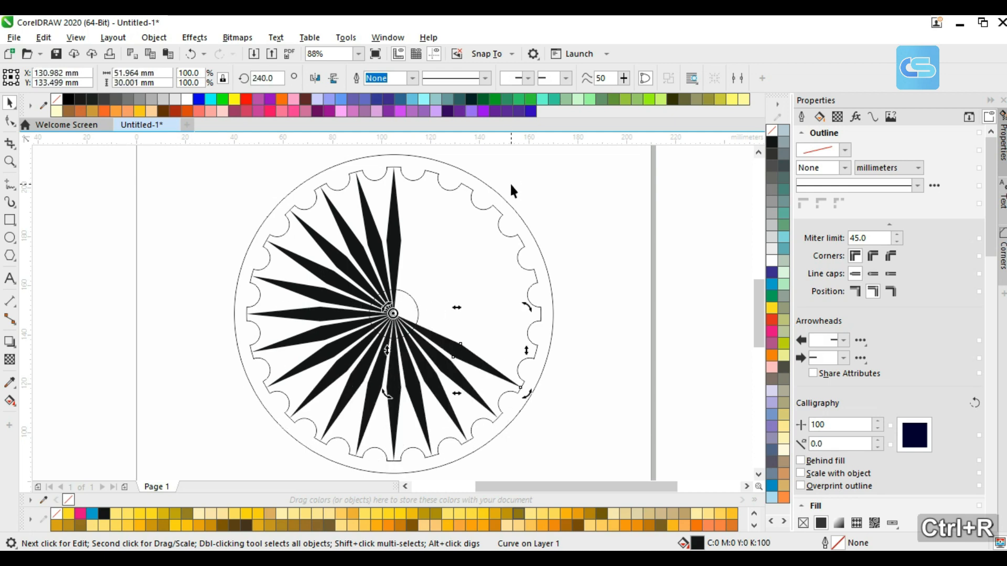
key(ctrl+r)
key(ctrl+r)
key(ctrl+r)
key(ctrl+r)
key(ctrl+r)
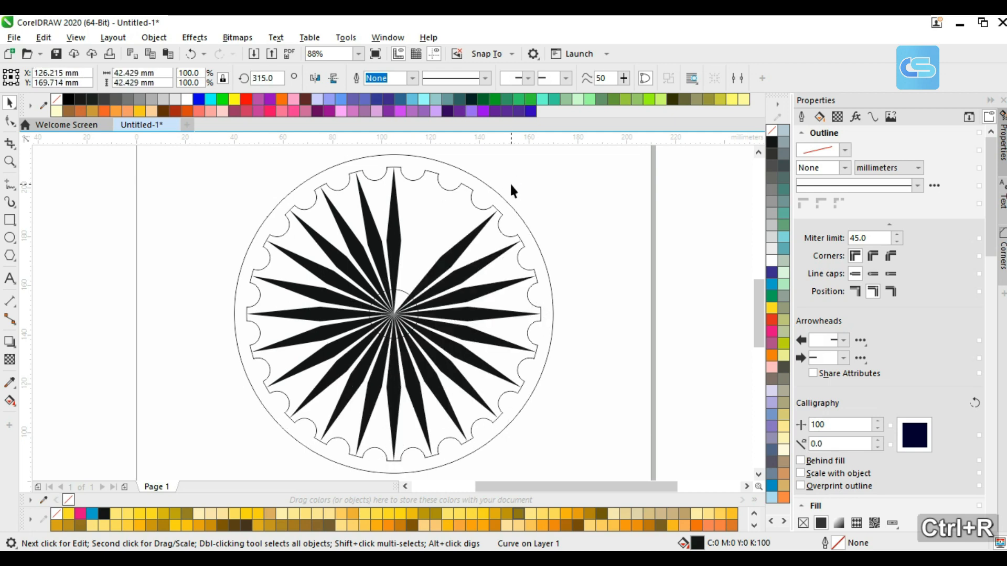
key(ctrl+r)
key(ctrl+r)
click(589, 215)
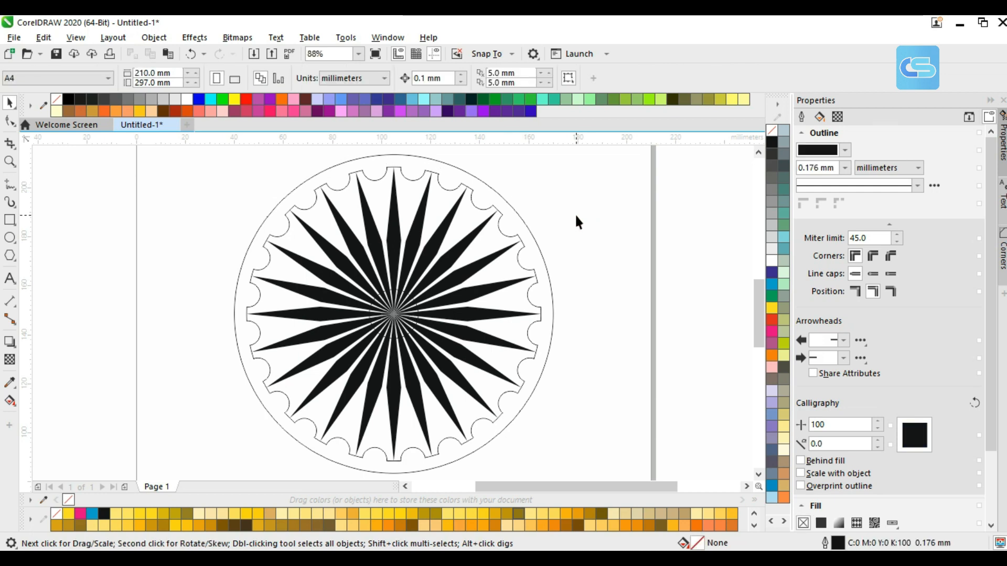
- Weld the scalloped ring, all diamond spokes and the central circle into one shape
key(shift+F4)
click(350, 157)
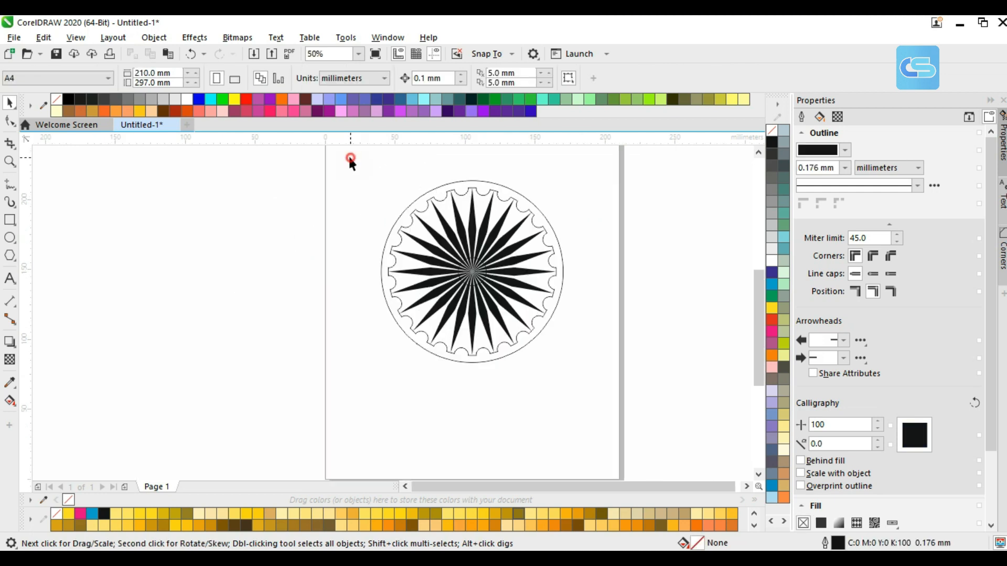
drag(351, 158, 631, 404)
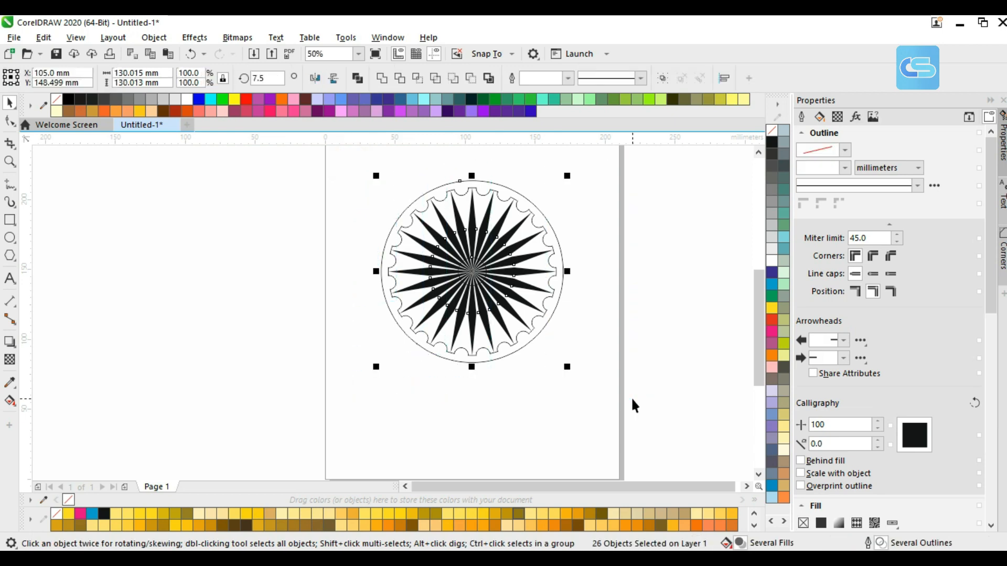
click(382, 79)
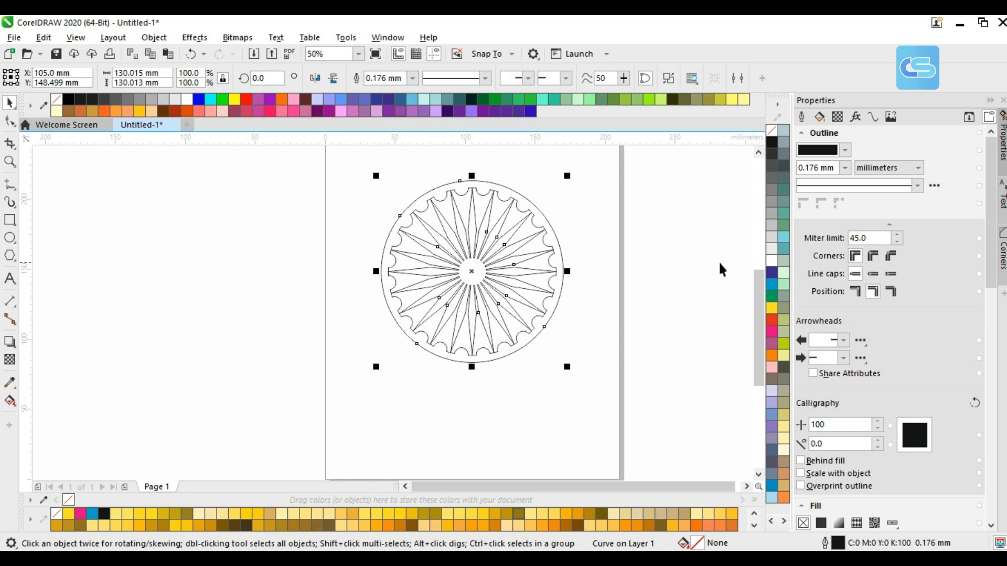
- Fill the welded wheel with blue (C100 M100 Y0 K0) and remove its outline
click(771, 272)
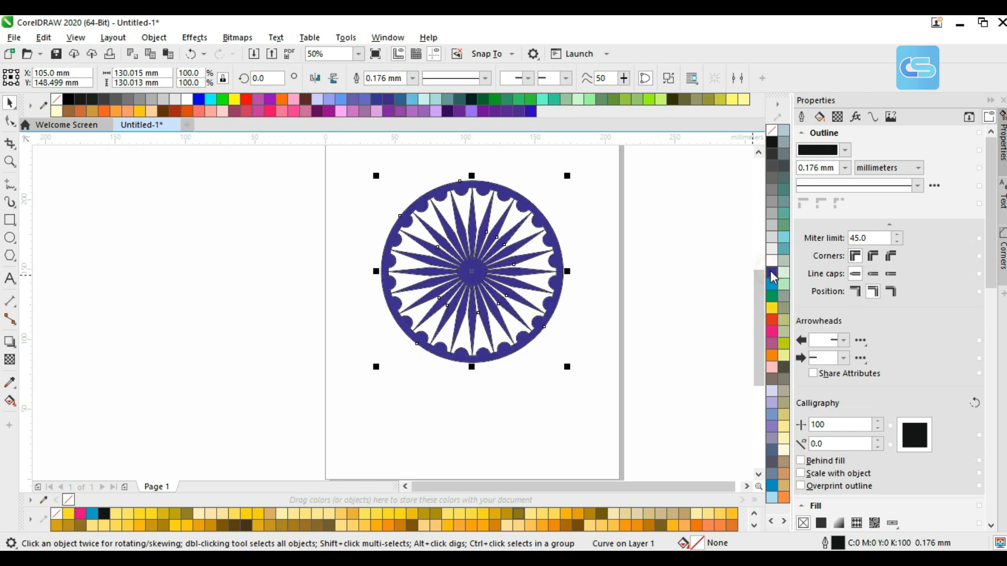
click(684, 249)
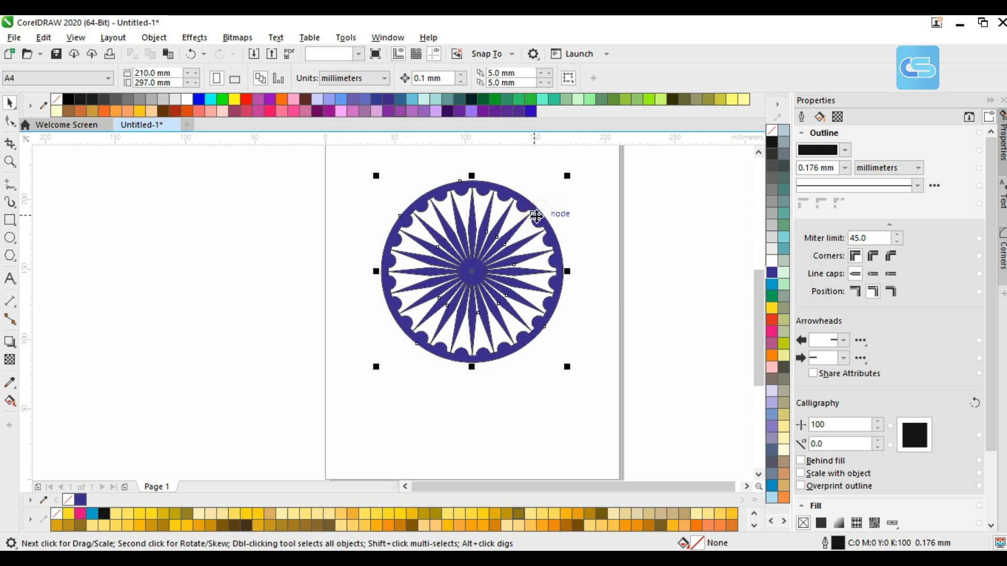
click(536, 216)
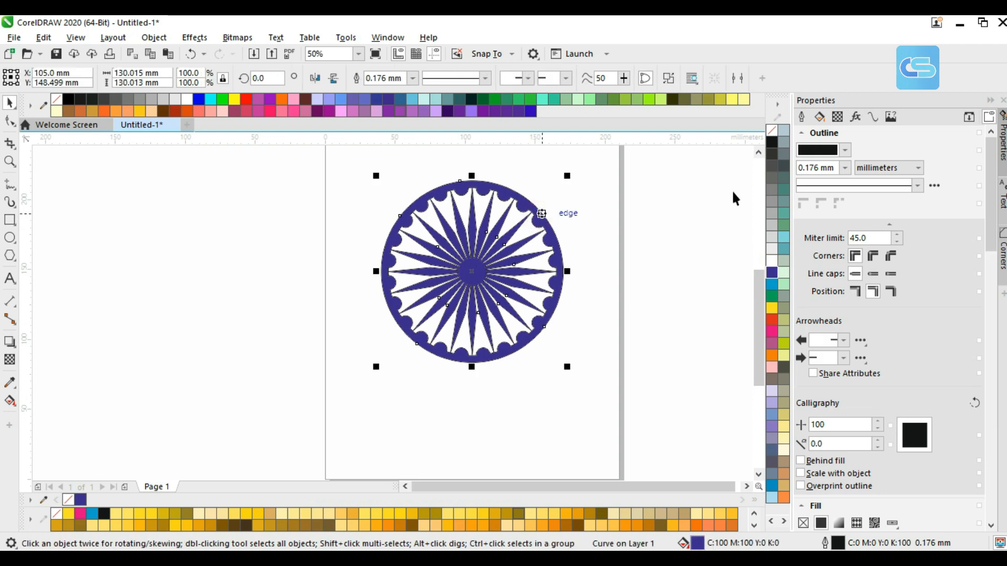
right_click(772, 129)
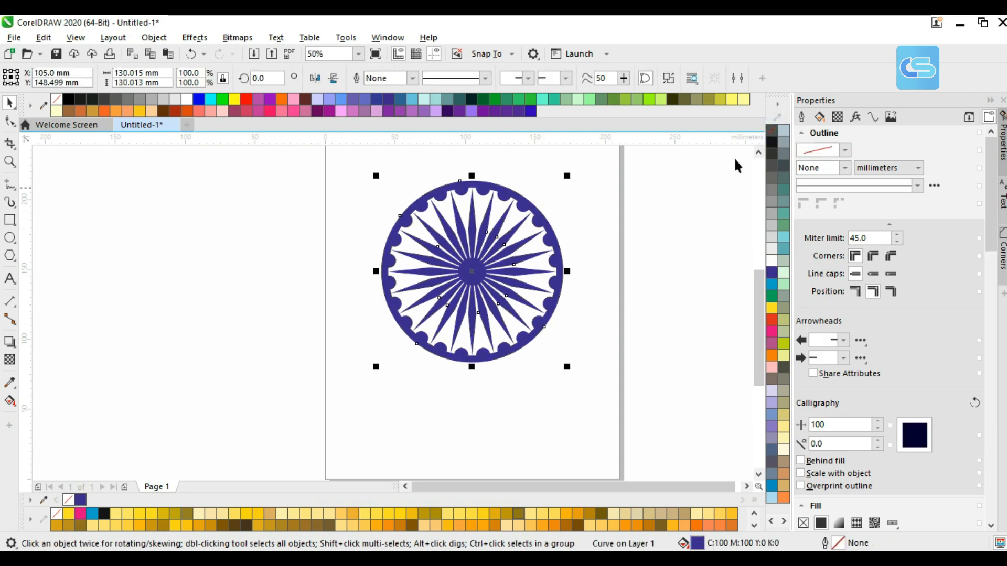
click(638, 281)
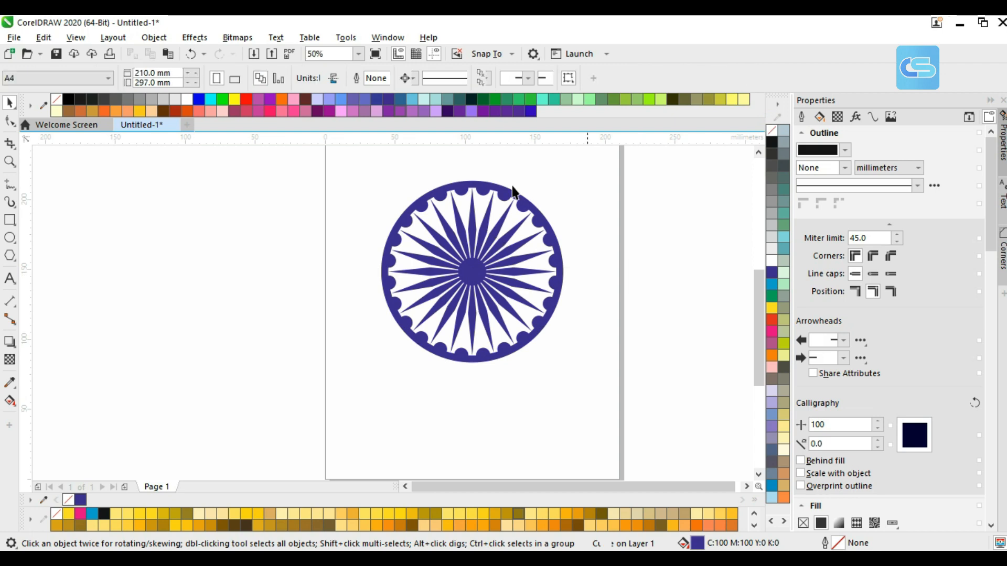
click(360, 54)
click(340, 64)
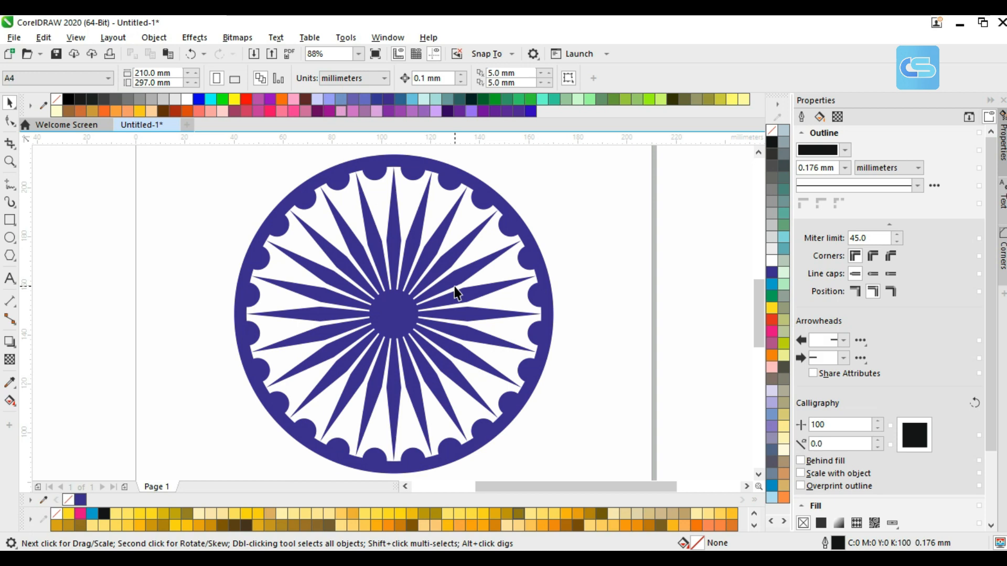
scroll(455, 292, down, 2)
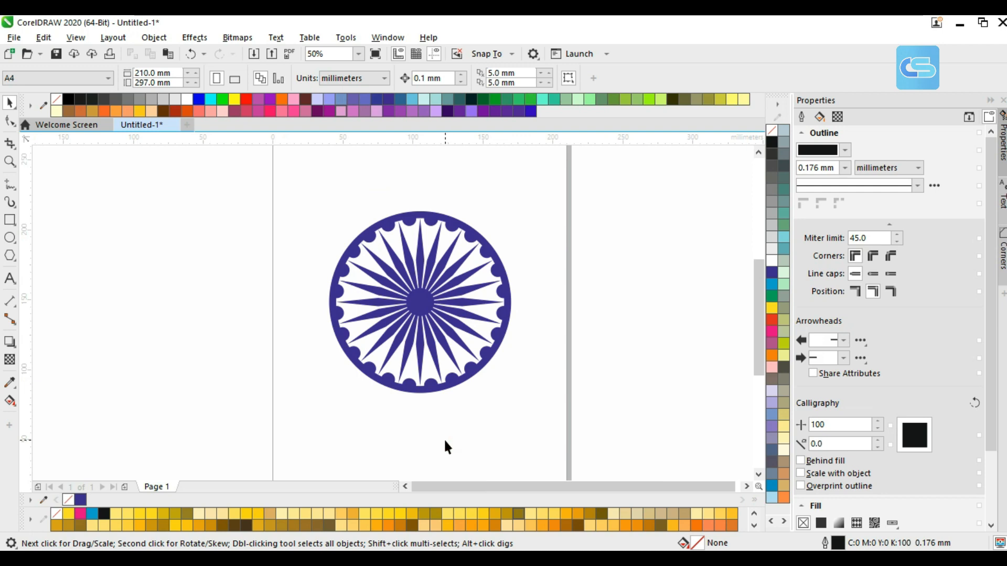
- Add the artistic text "AHOKA CHAKRAM" on the page below the wheel
scroll(445, 442, down, 2)
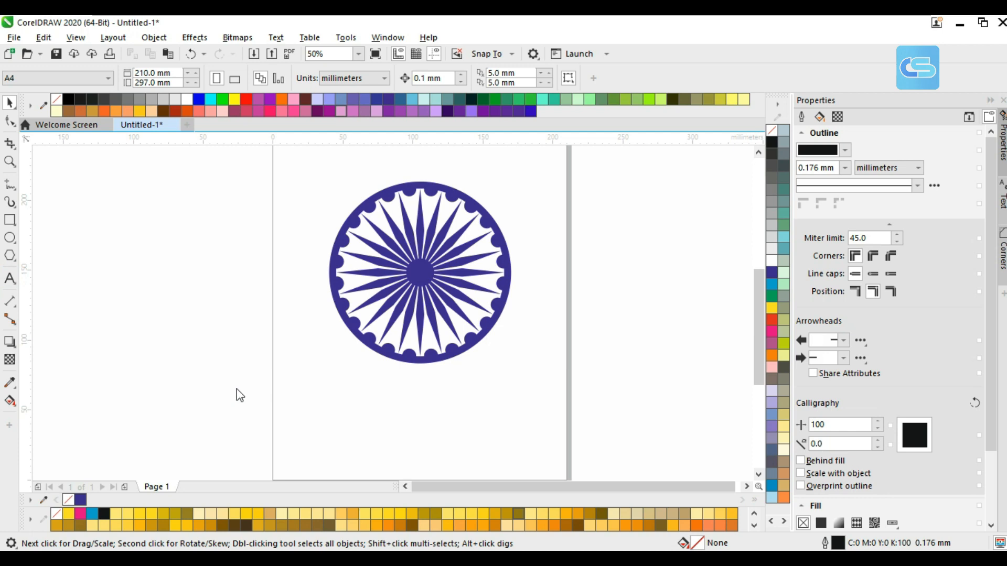
key(F8)
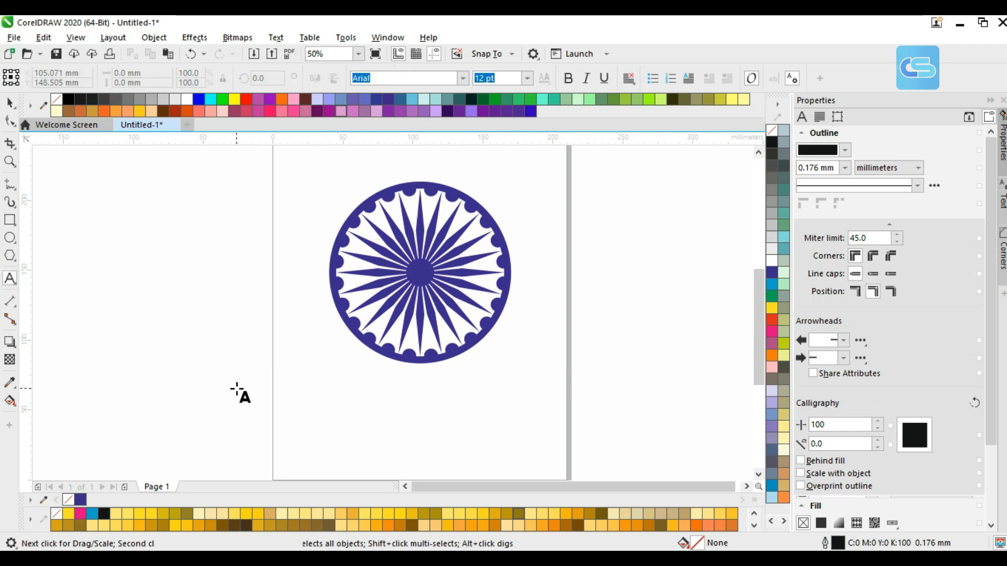
click(315, 409)
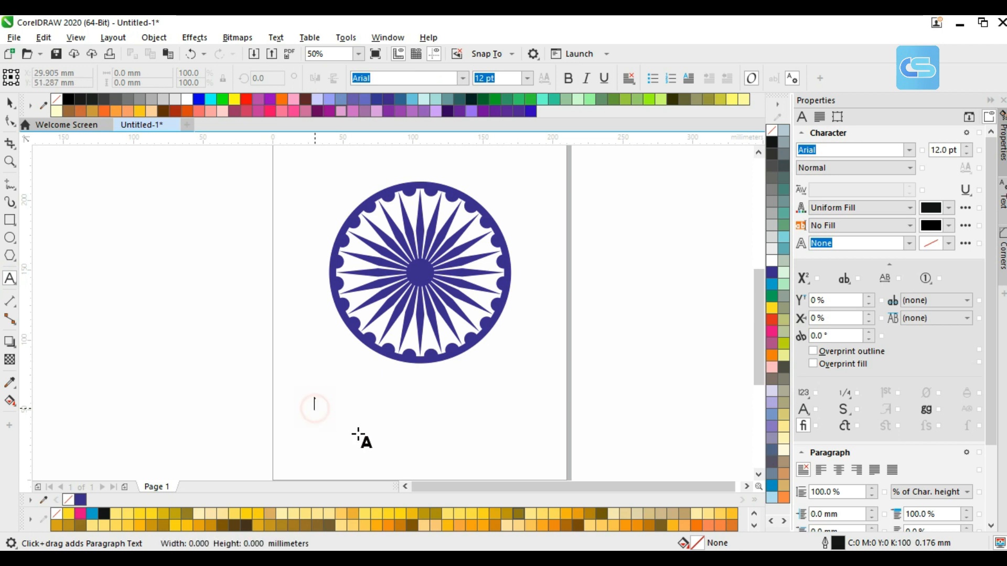
text(A)
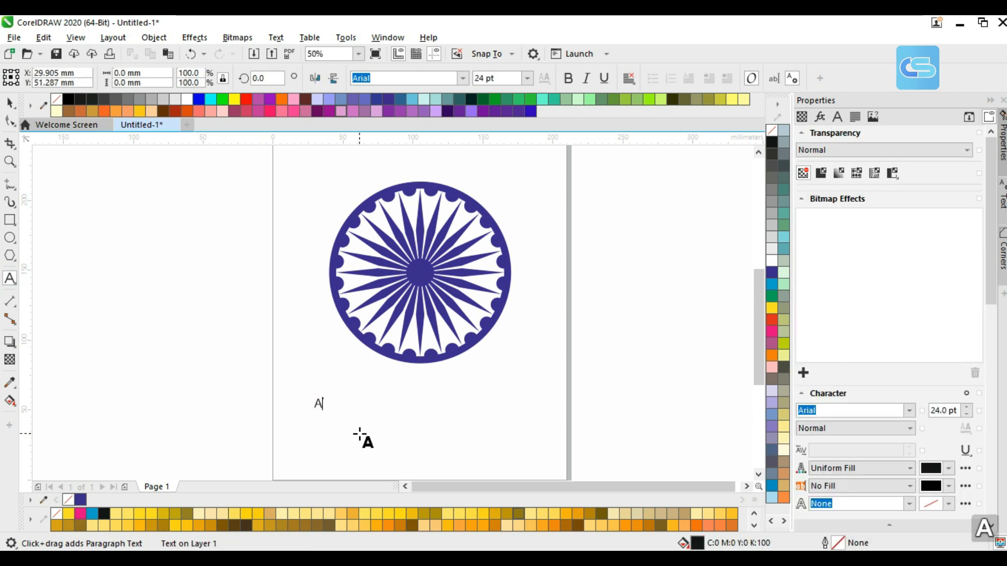
key(Escape)
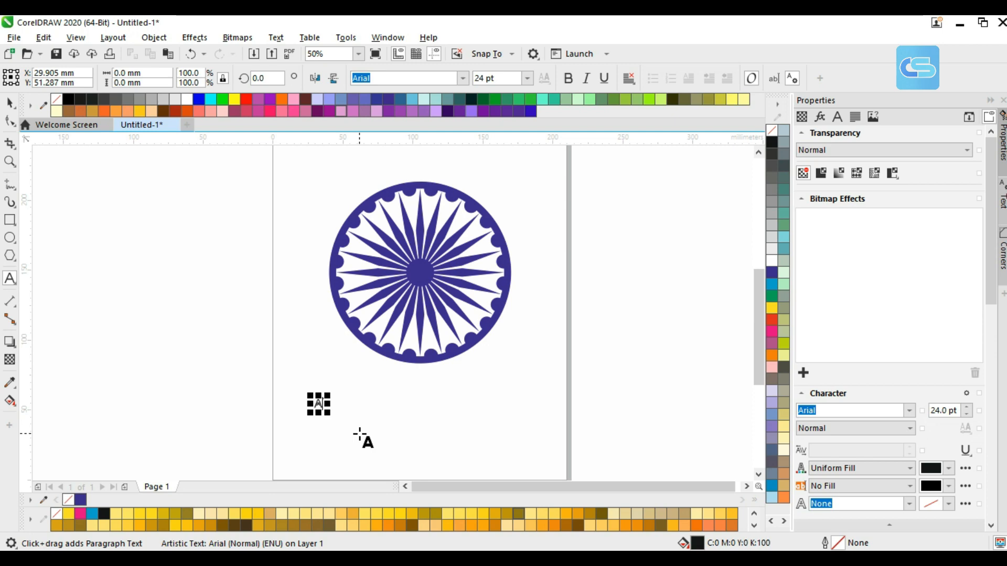
text(H)
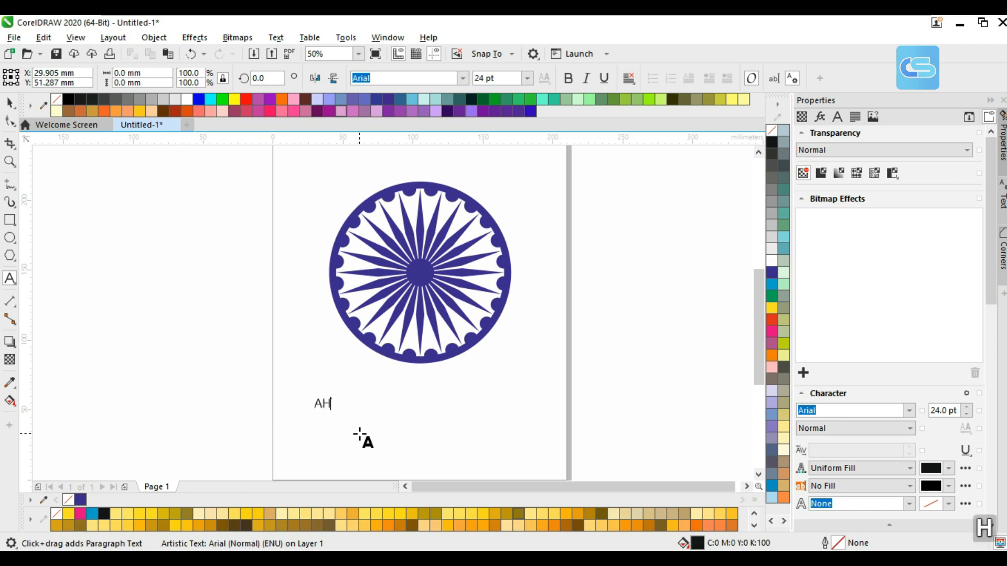
key(Escape)
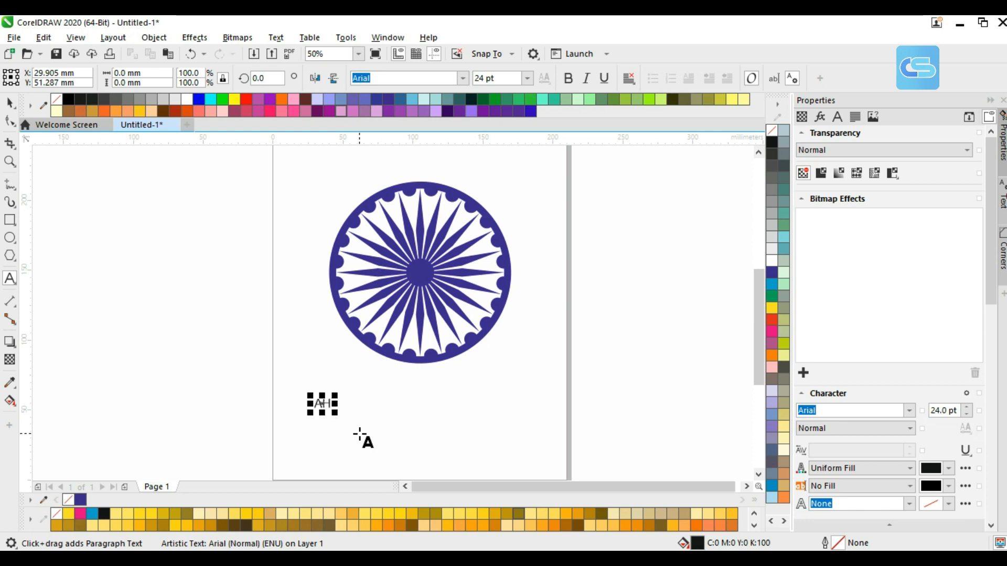
text(O)
key(Escape)
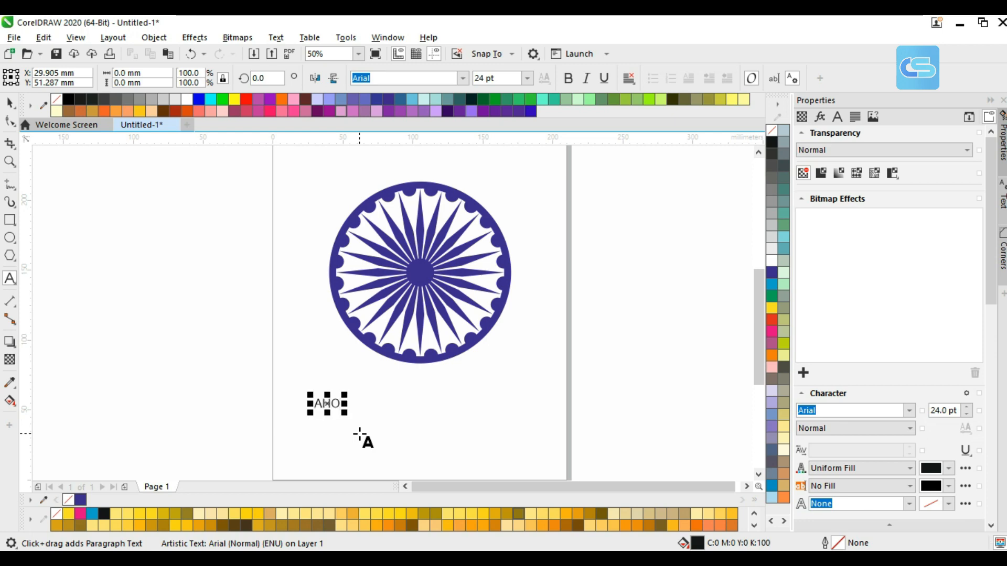
text(K)
key(Escape)
text(A)
key(Escape)
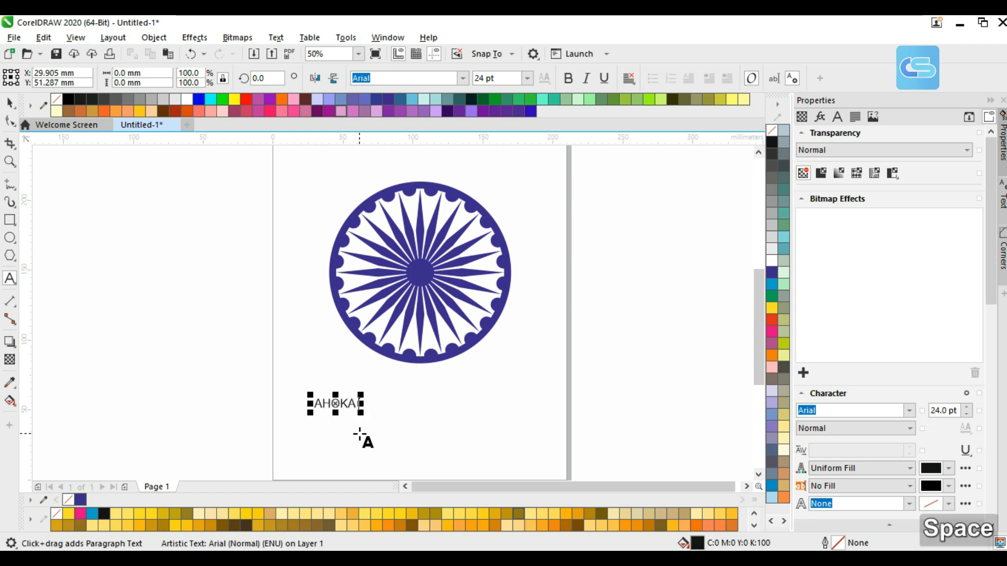
text(CHA)
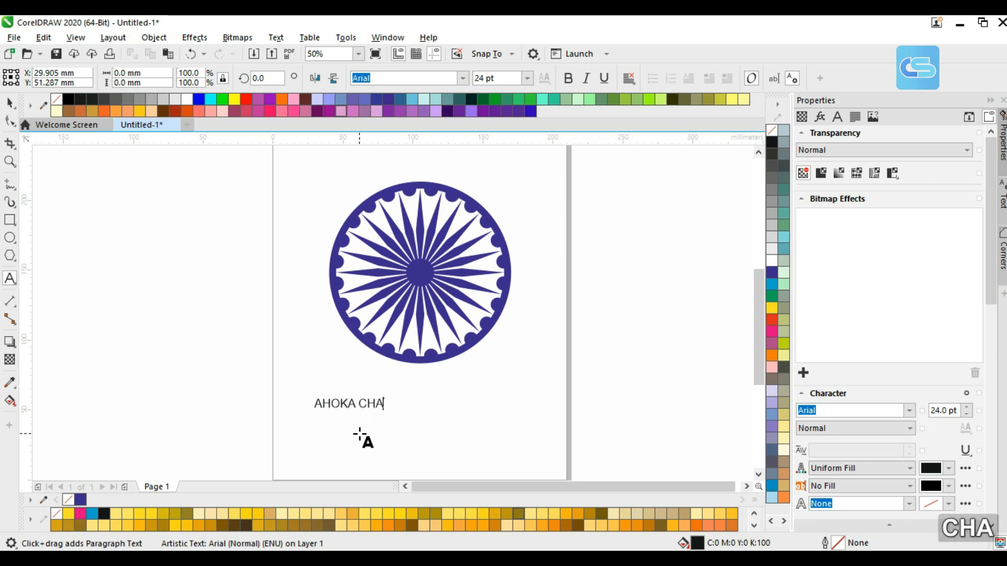
text(KRAM)
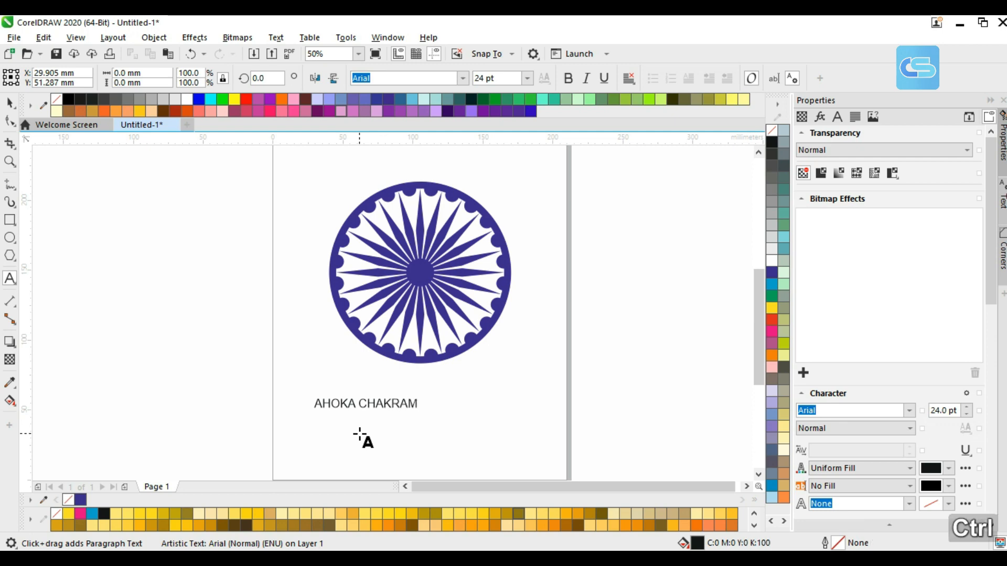
- Set the "AHOKA CHAKRAM" title in the La Oriental font at 40 pt
key(ctrl+space)
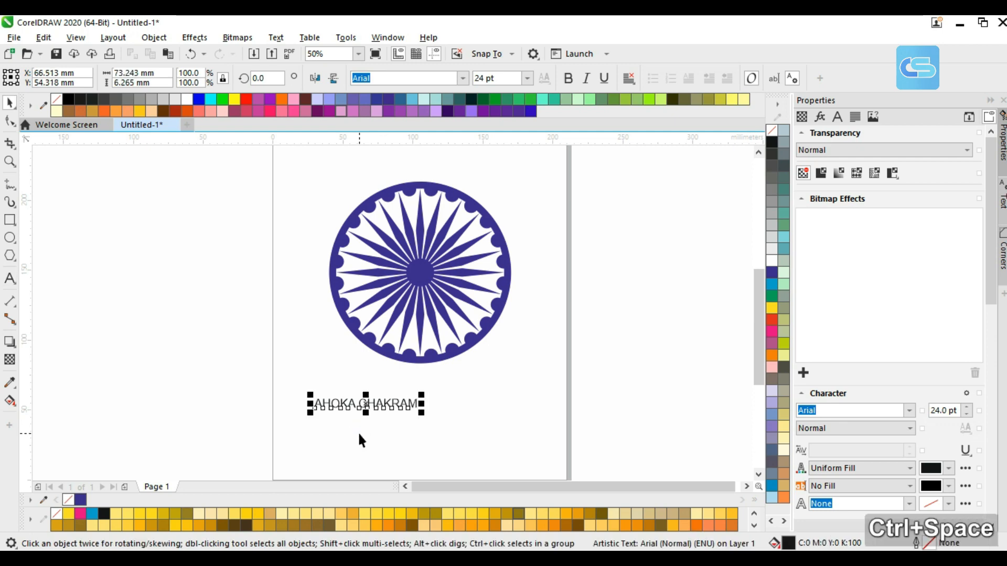
click(837, 117)
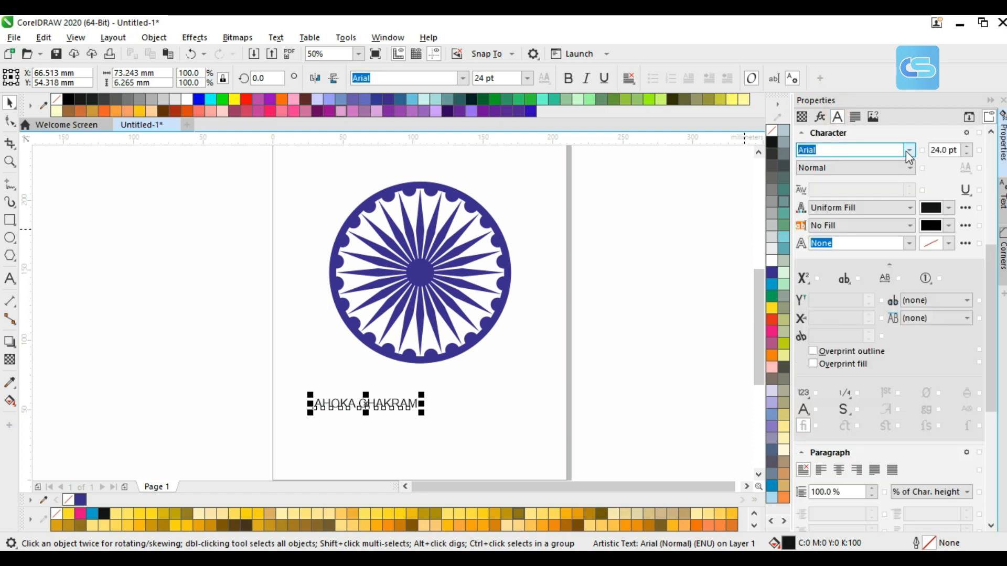
click(909, 151)
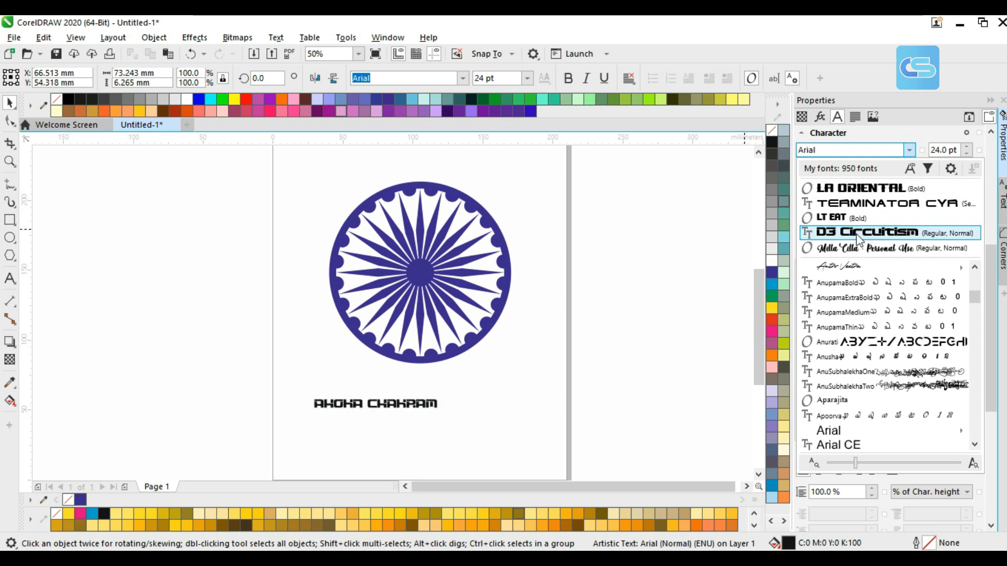
click(863, 188)
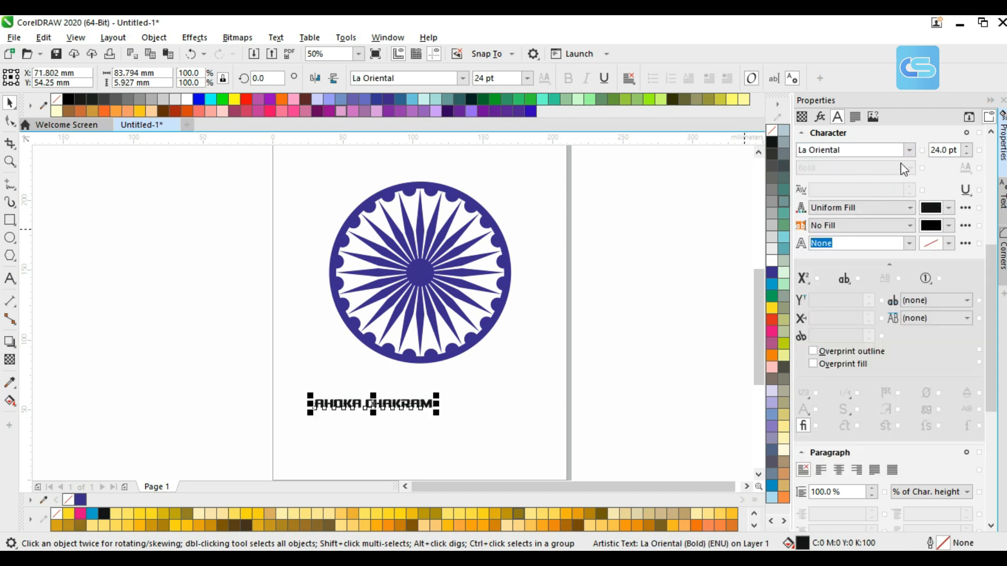
double_click(933, 150)
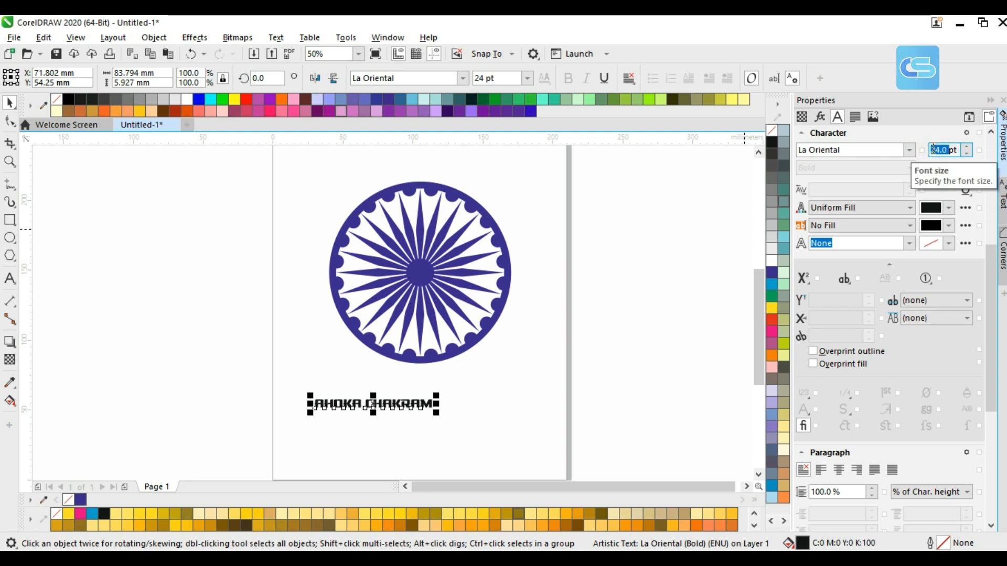
text(40)
key(Return)
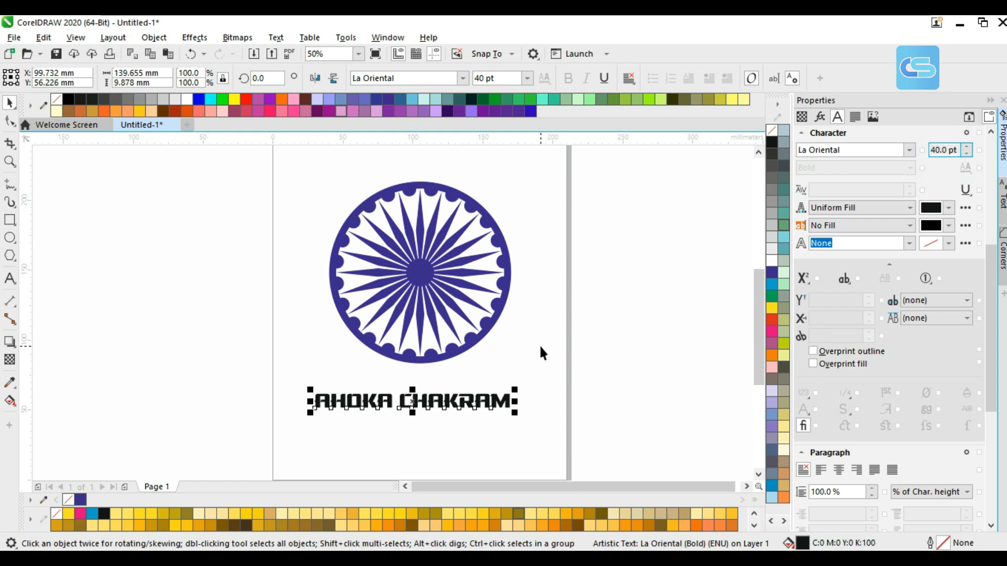
- Align the "AHOKA CHAKRAM" title's vertical centre line with the centre of the wheel
key(shift)
shift+click(499, 313)
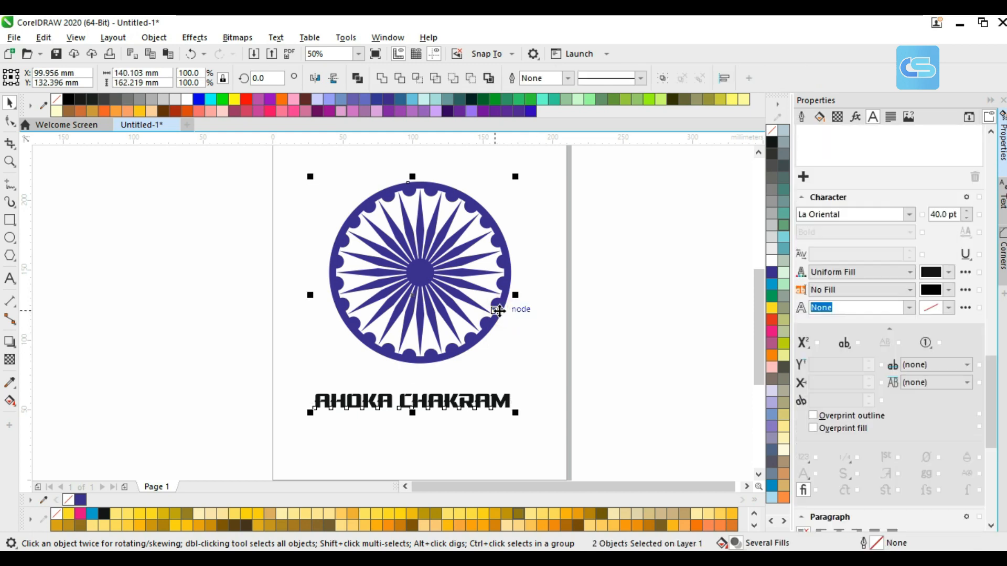
key(c)
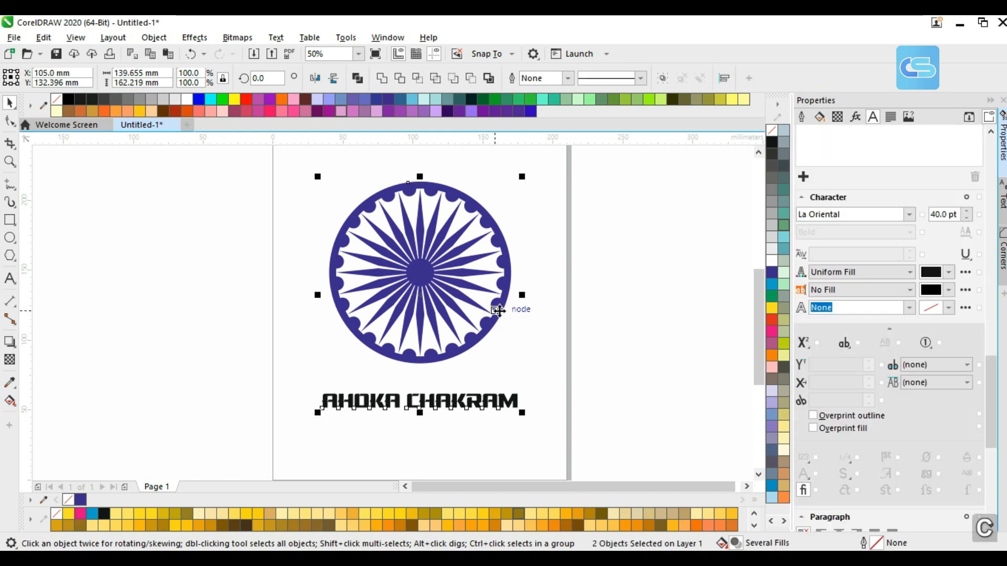
click(598, 363)
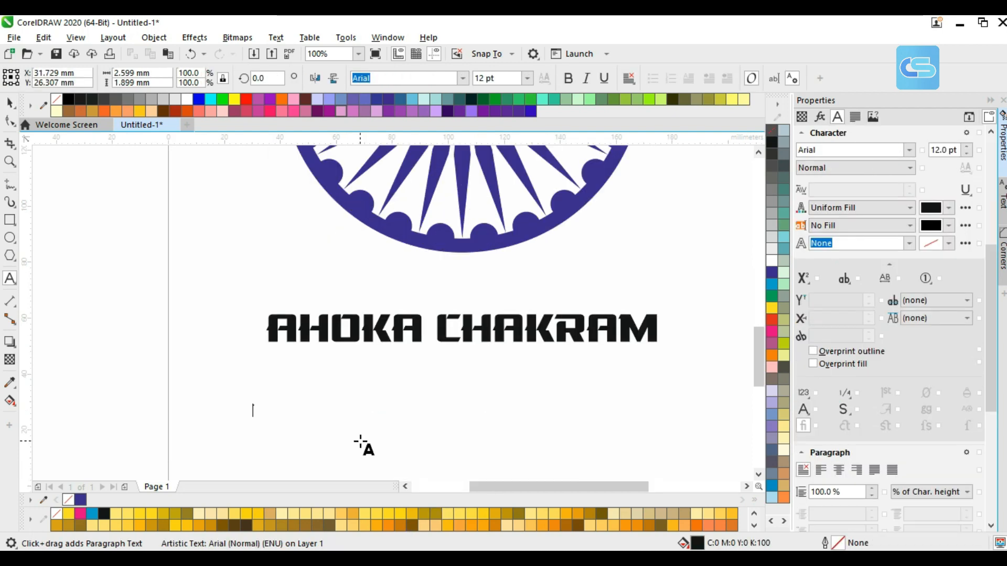
- Add the Telugu artistic text "అశోక చక్రం" below the English title
text(అ)
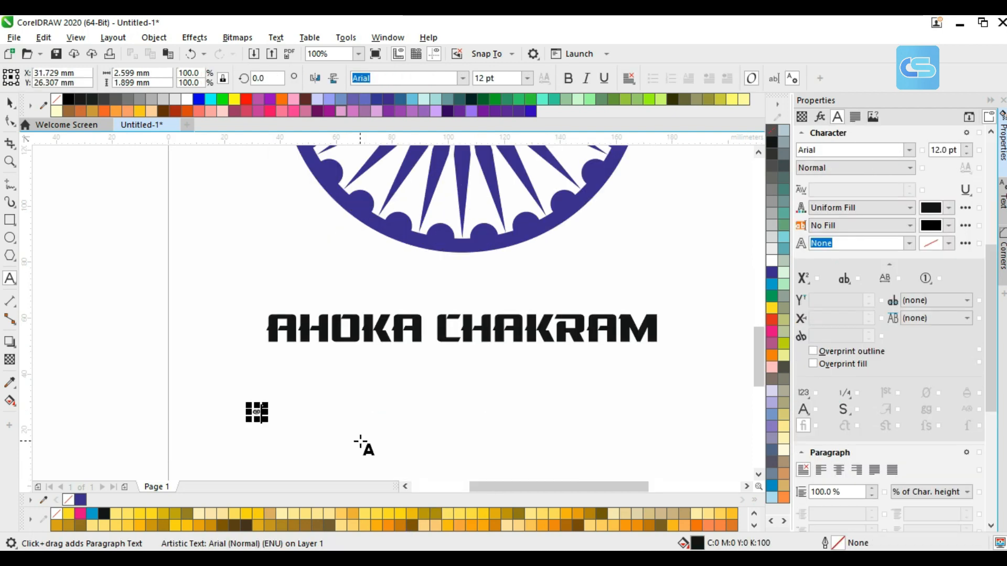
key(shift)
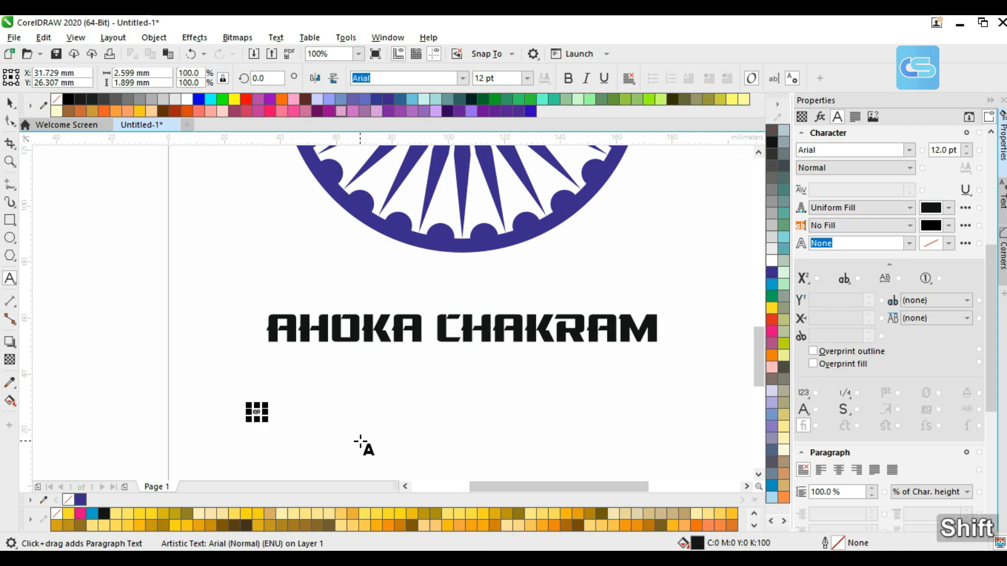
text(శో)
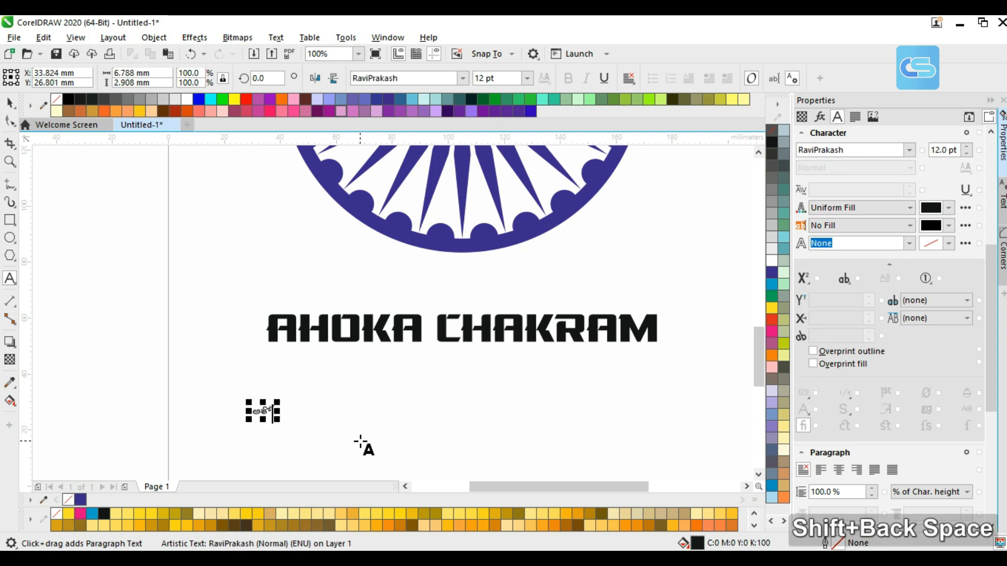
text(క)
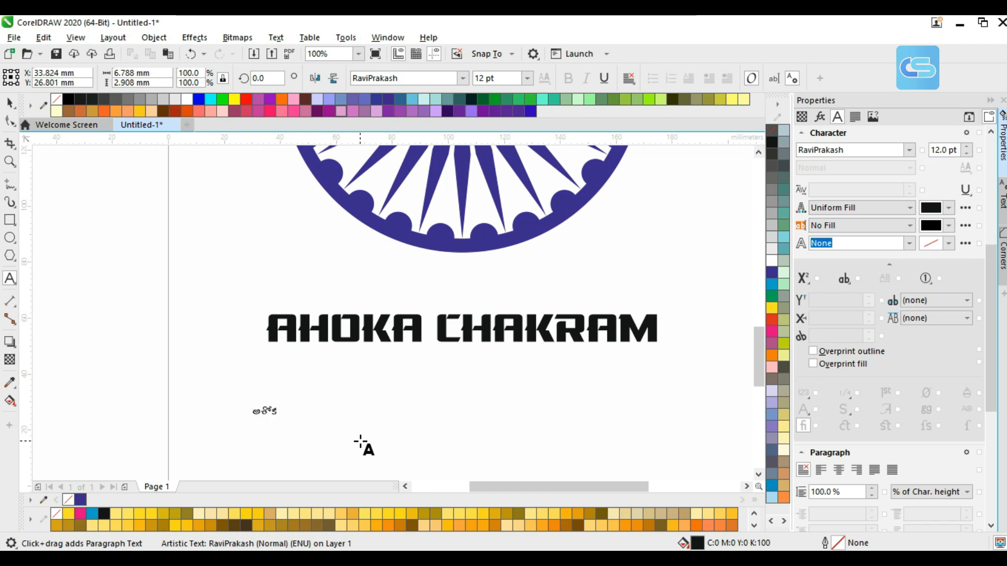
text( చ)
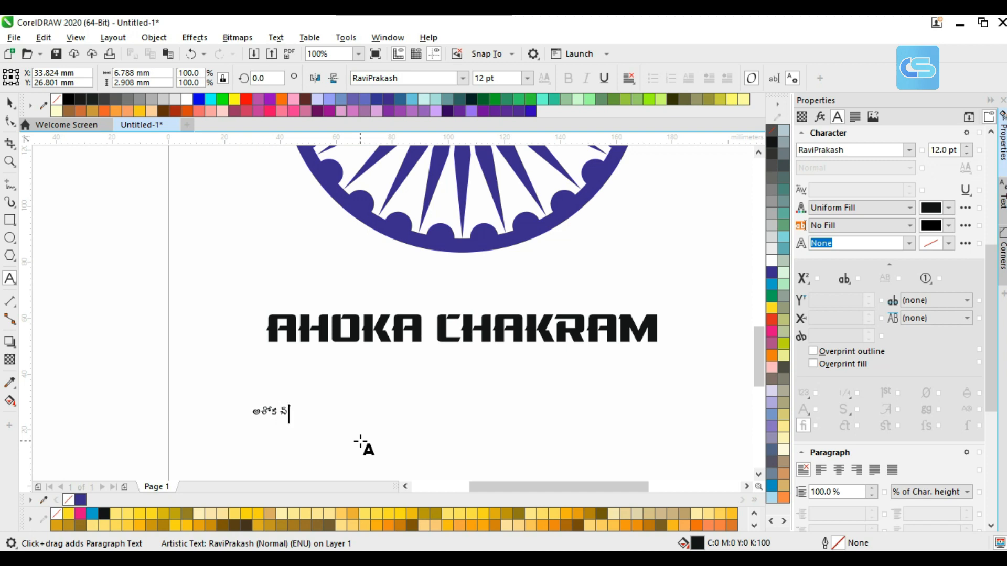
text(క)
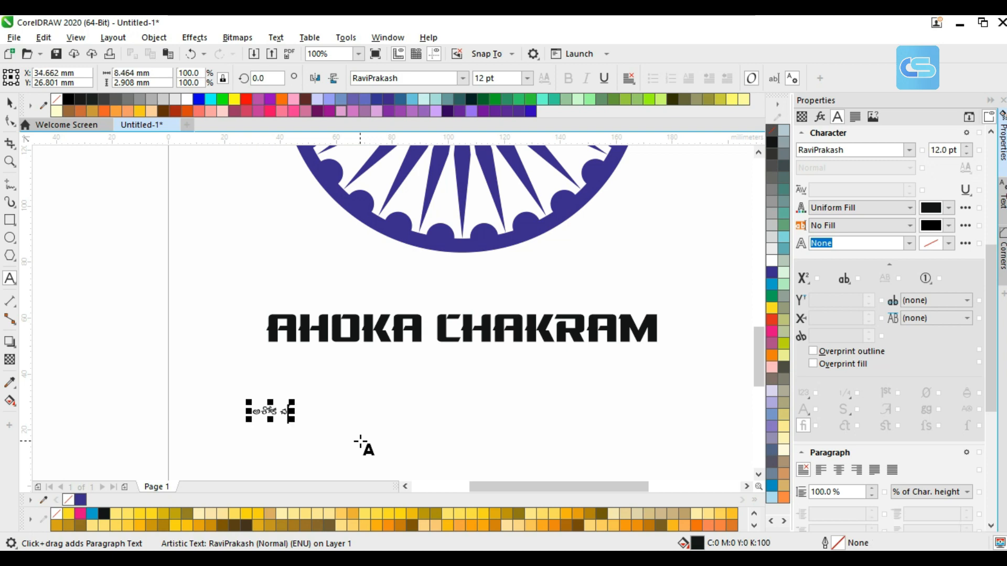
text(క్)
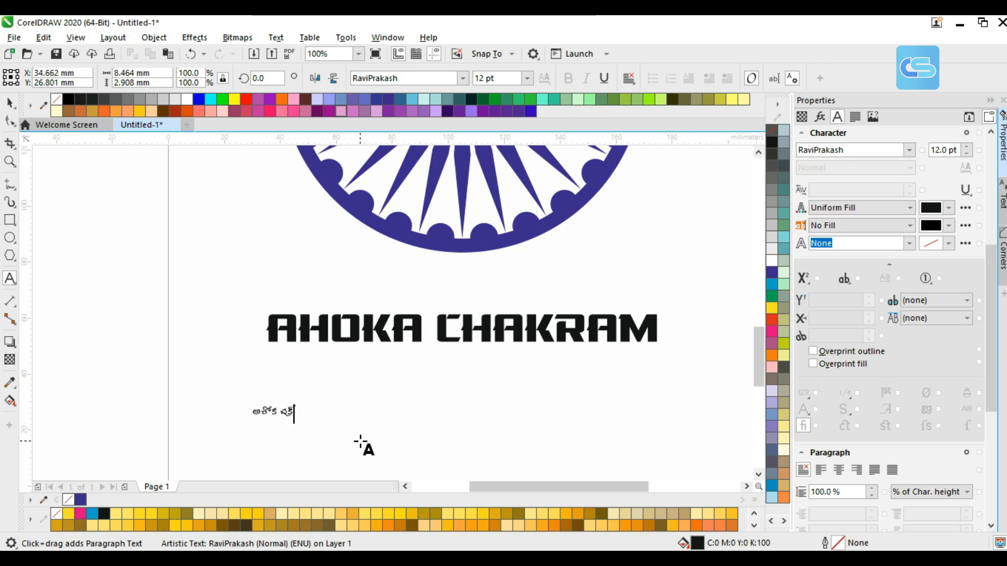
text(ర)
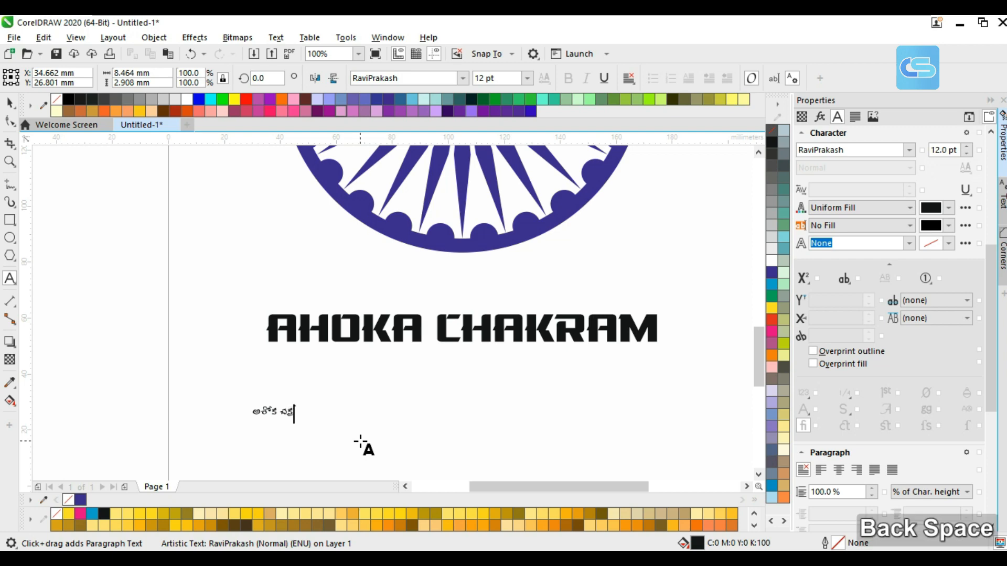
text(మ్)
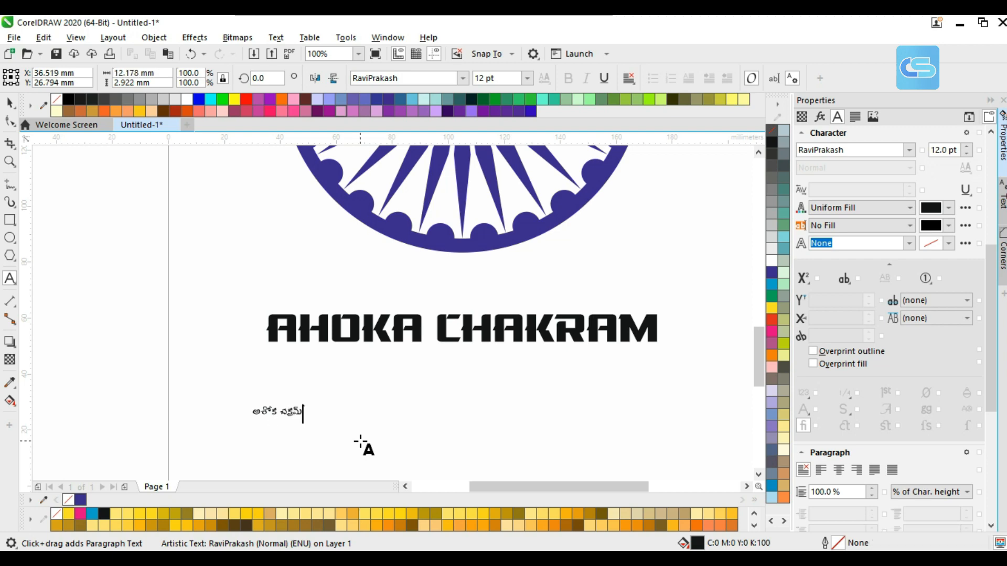
key(BackSpace)
key(BackSpace)
text(ం)
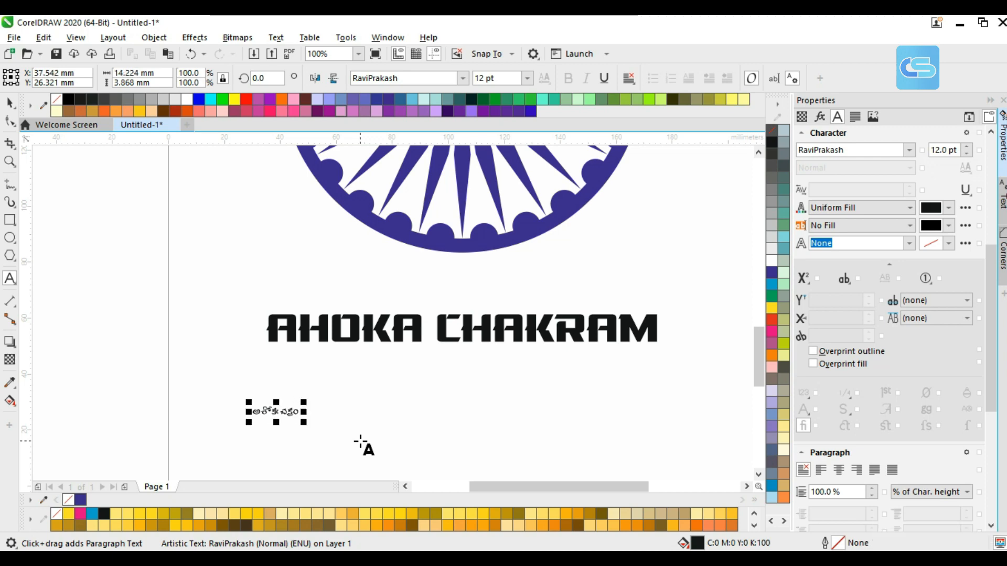
key(ctrl+space)
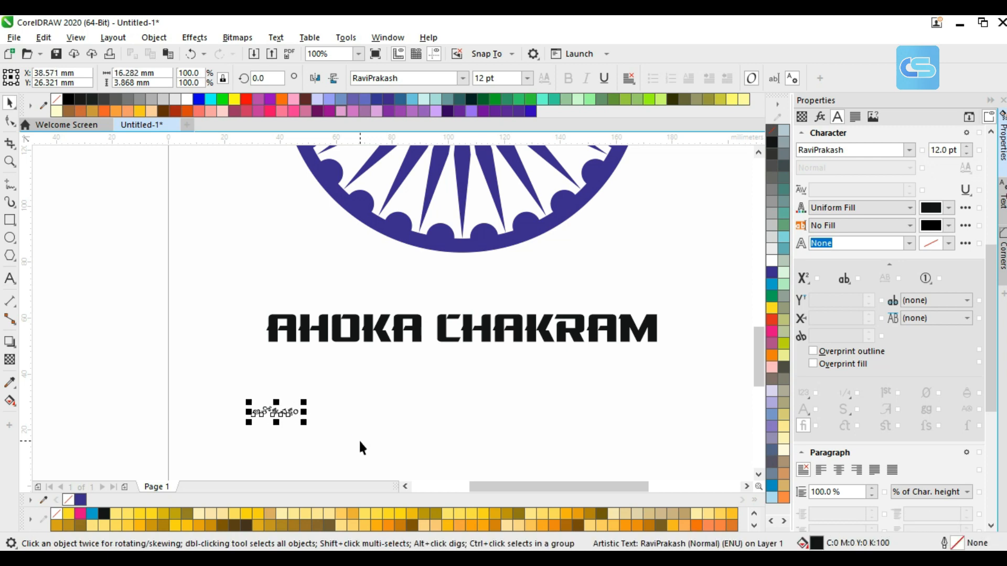
- Change the Telugu text's font to Syamala Ramana
click(910, 150)
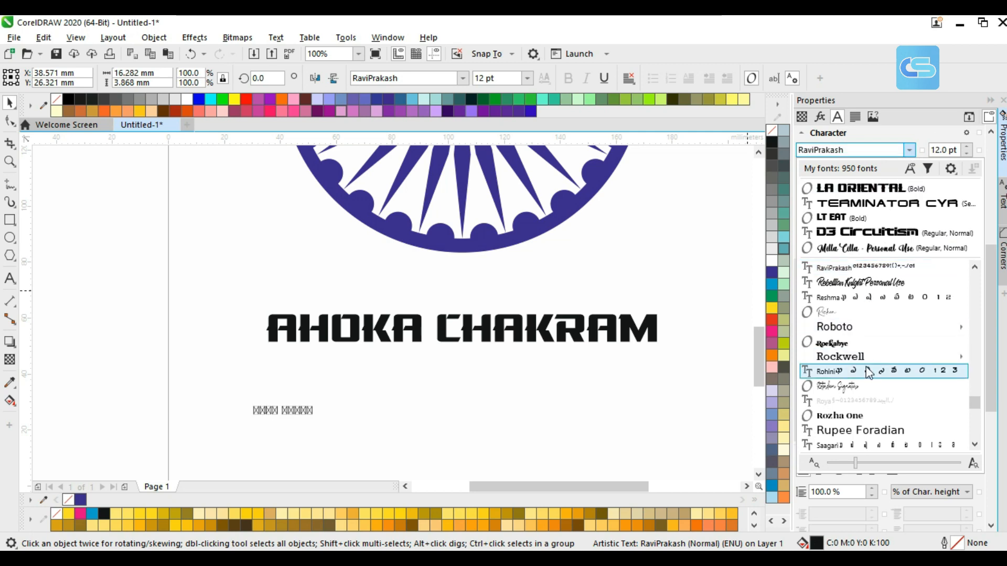
scroll(865, 366, down, 1)
scroll(865, 366, down, 1)
scroll(866, 367, down, 2)
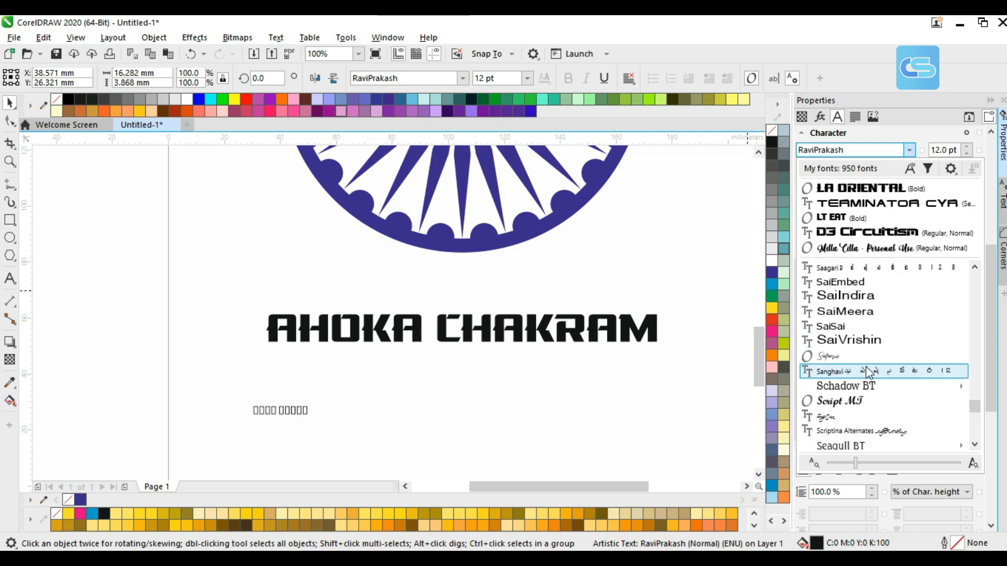
scroll(867, 370, down, 3)
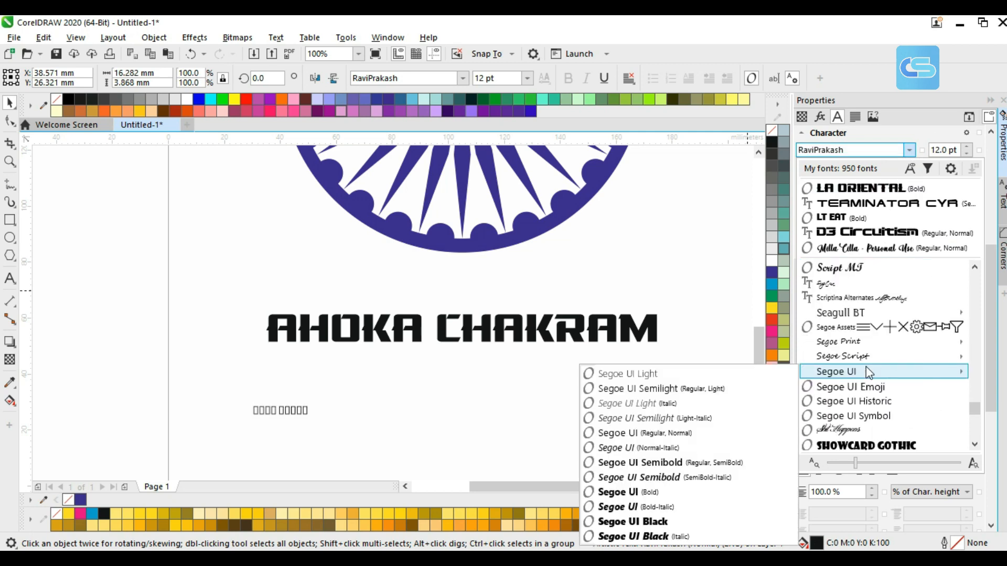
scroll(867, 366, down, 3)
scroll(866, 366, down, 5)
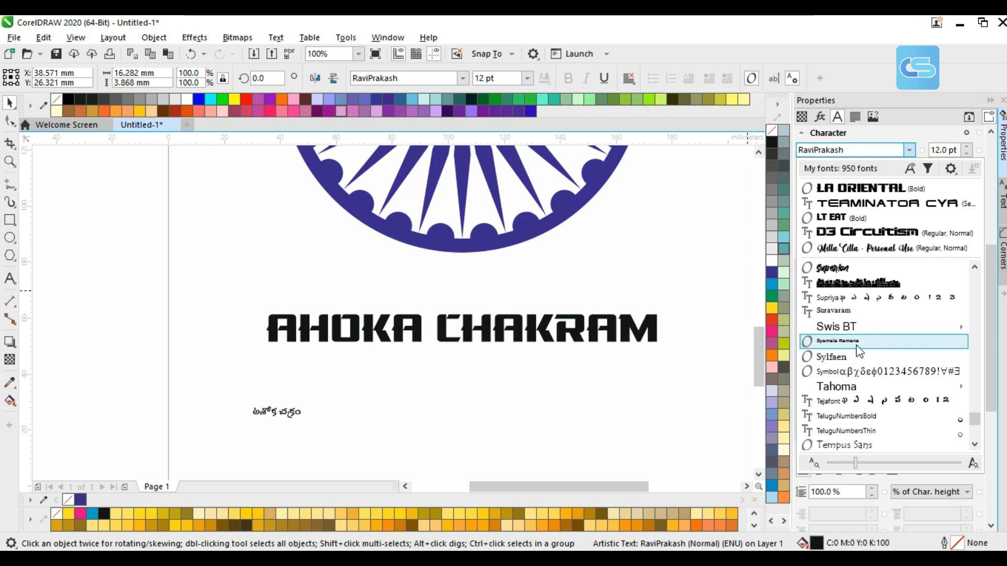
click(856, 342)
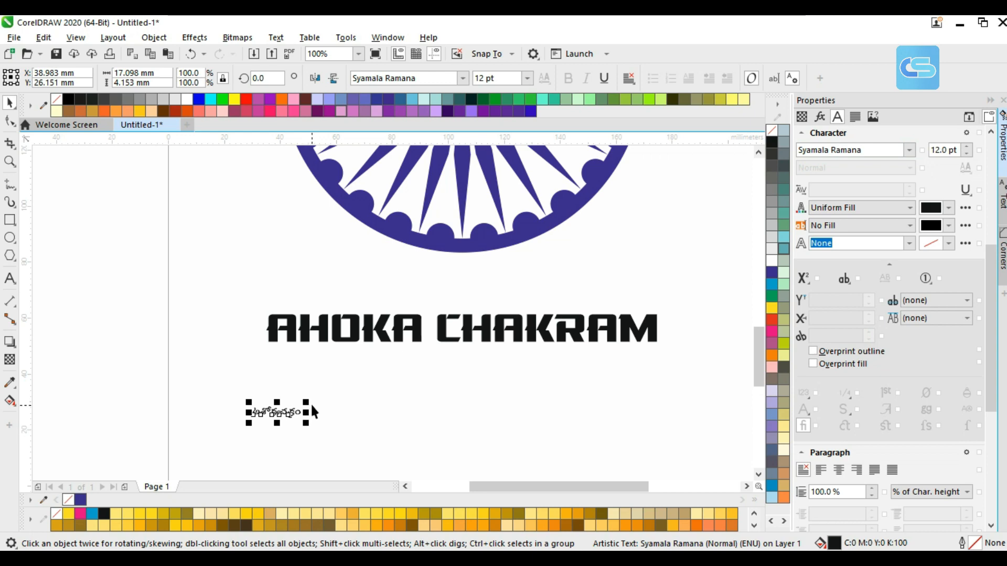
- Enlarge the Telugu text to about 103 mm wide and move it directly beneath the "AHOKA CHAKRAM" title
drag(309, 402, 451, 366)
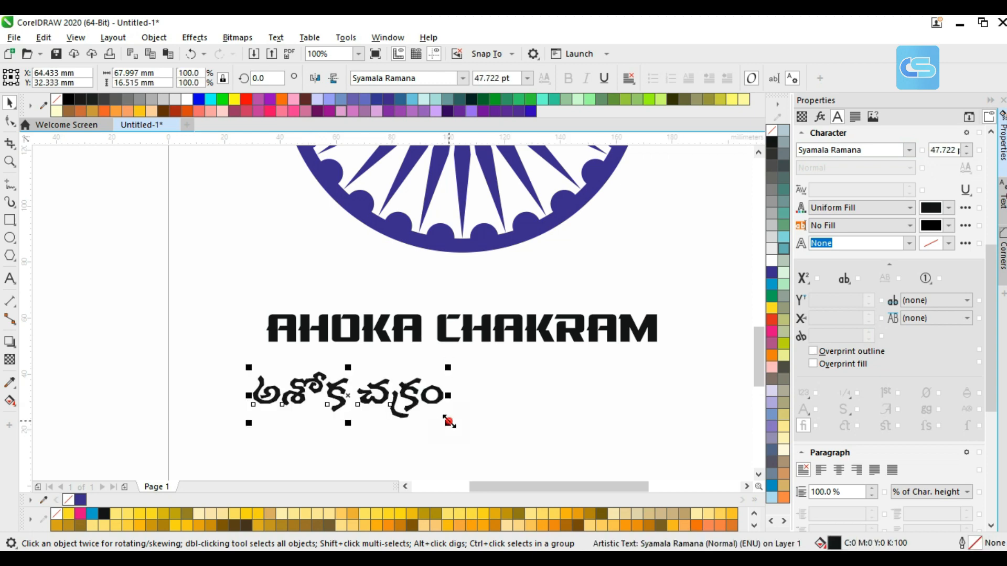
drag(448, 422, 542, 447)
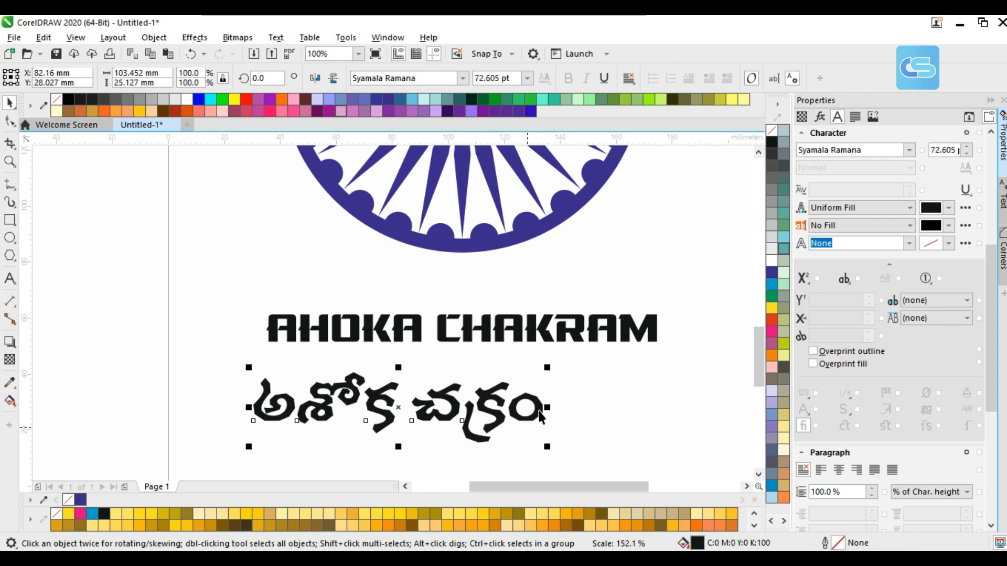
drag(540, 409, 597, 394)
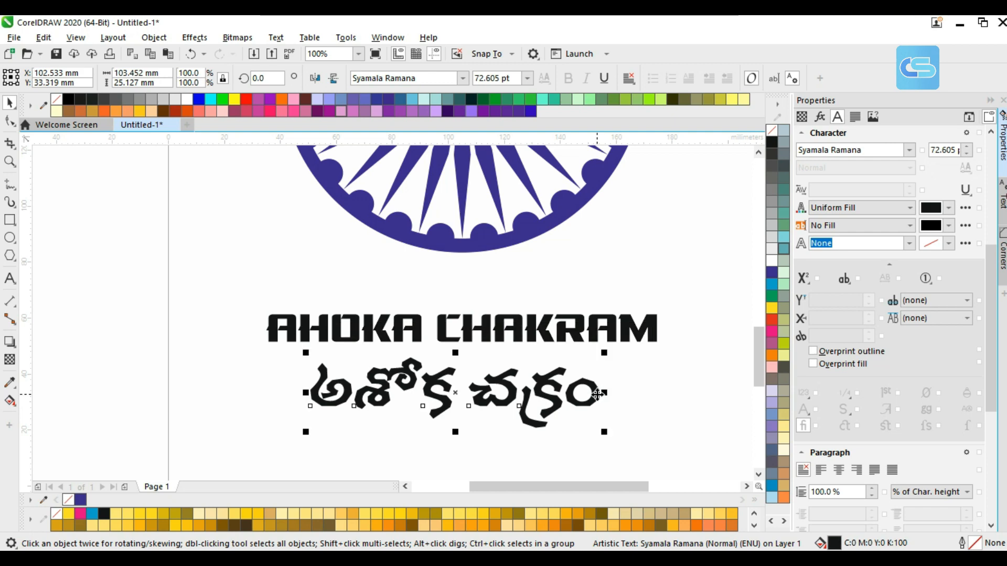
shift+click(551, 224)
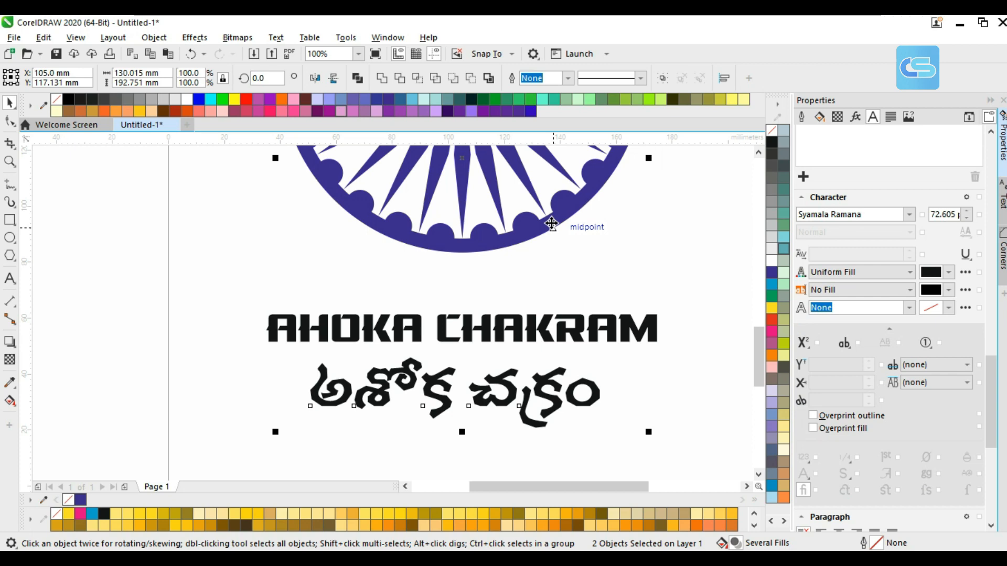
click(615, 284)
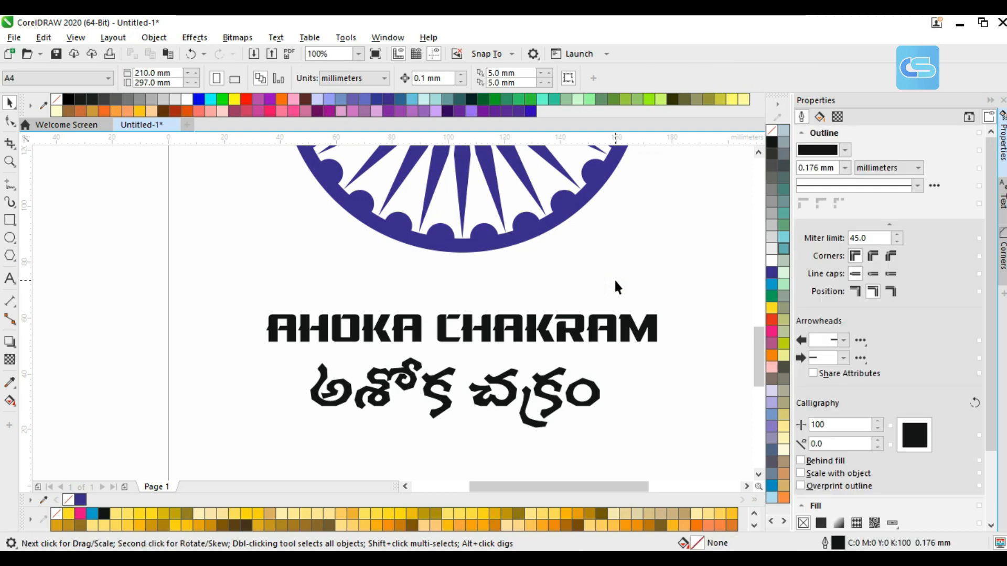
click(358, 54)
click(330, 67)
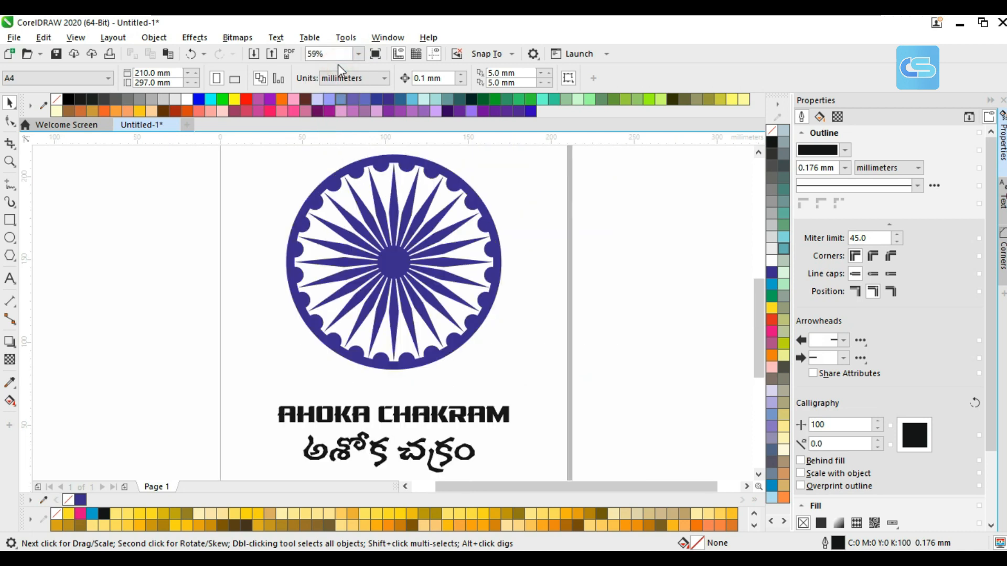